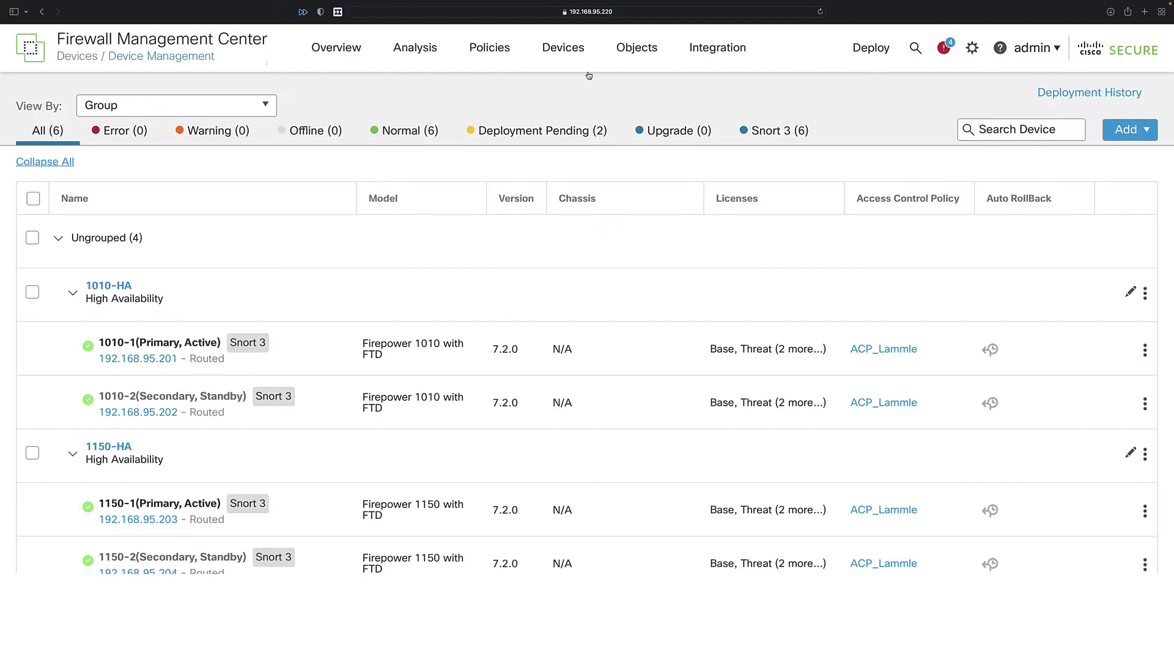
Collapse the 1010-HA and 1150-HA high-availability groups in the device list.
left_click(72, 295)
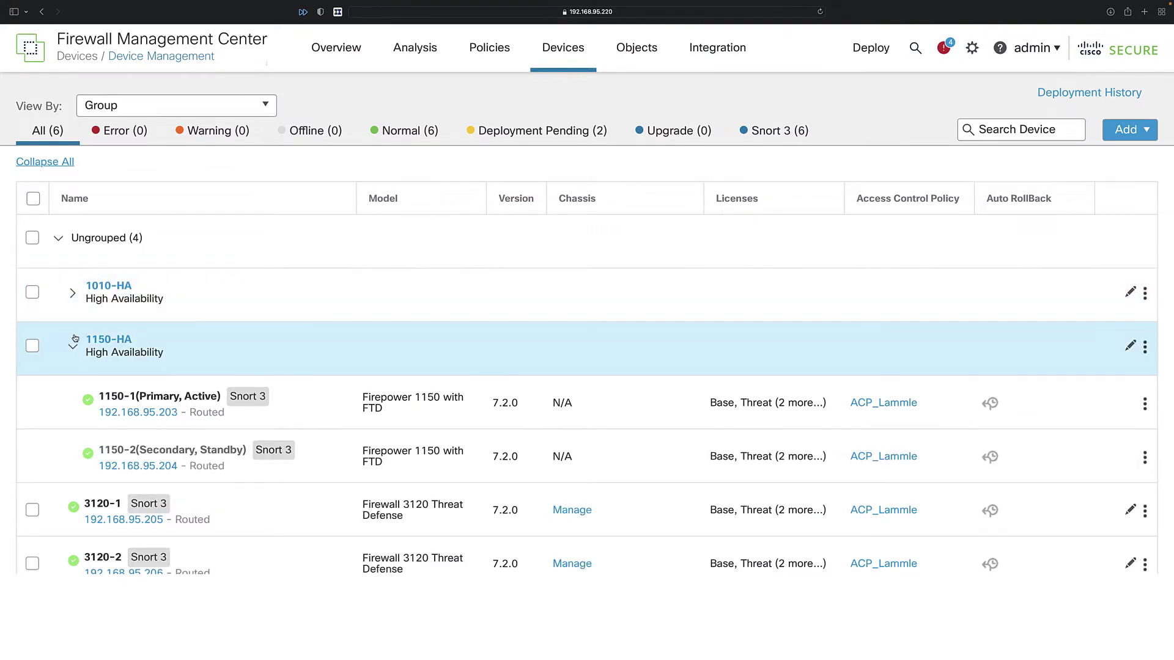
left_click(72, 293)
mouse_move(88, 346)
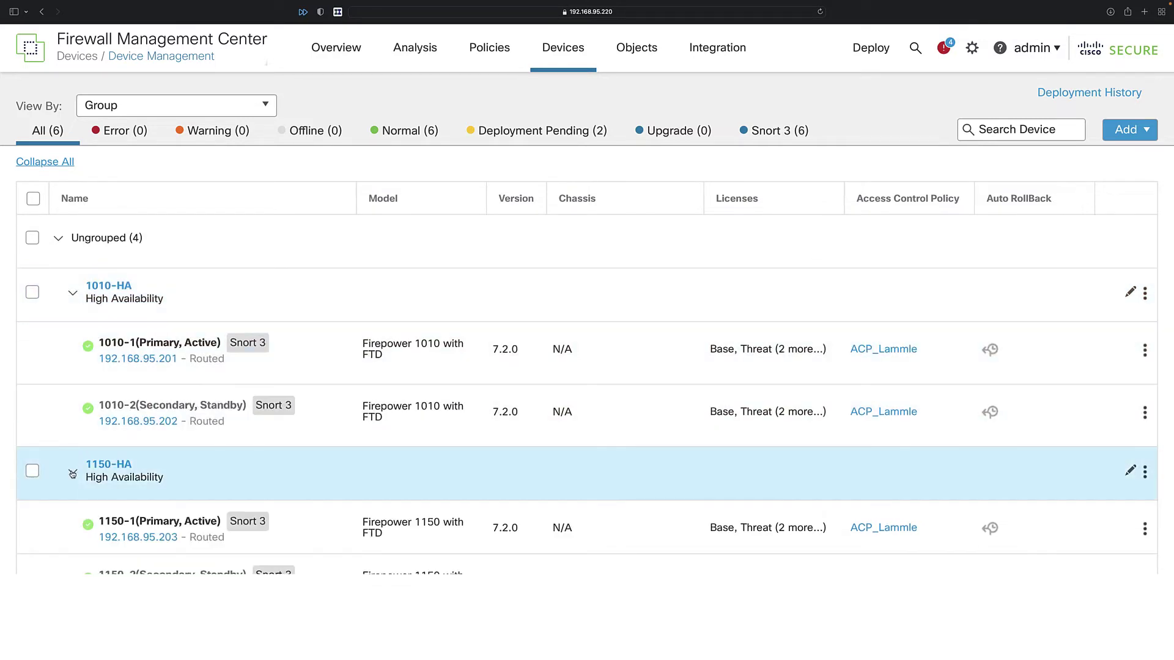
left_click(73, 472)
left_click(73, 295)
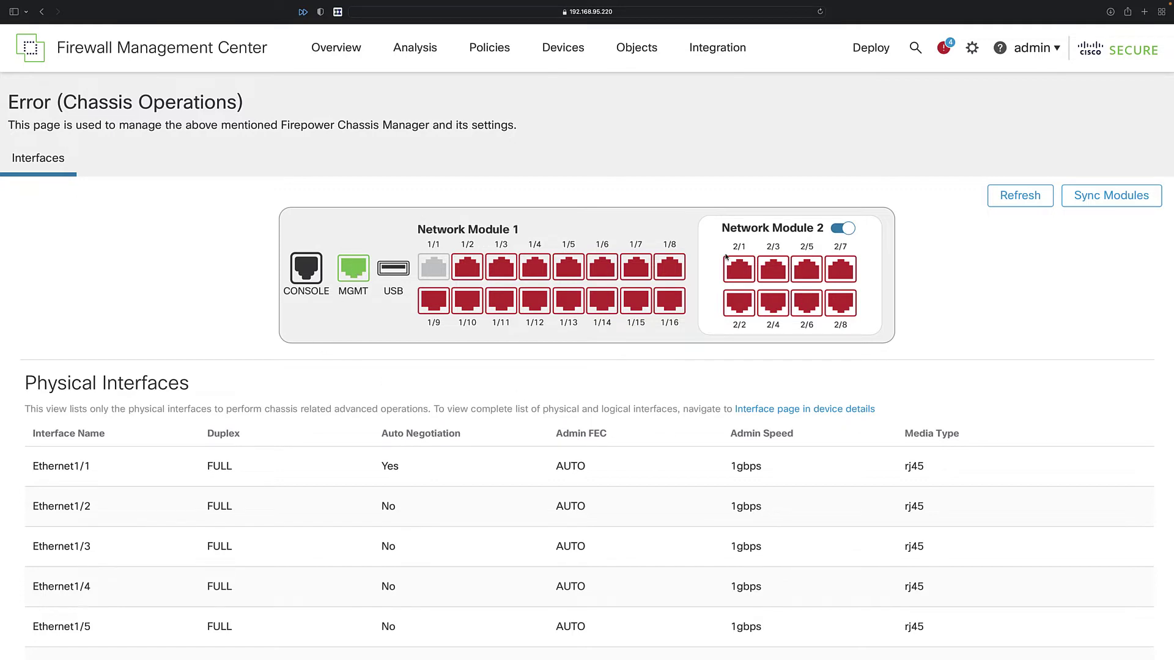
Scroll through the 3120's Physical Interfaces table, Ethernet1/1 to Ethernet2/8, and back up.
scroll(642, 361, "down", 1)
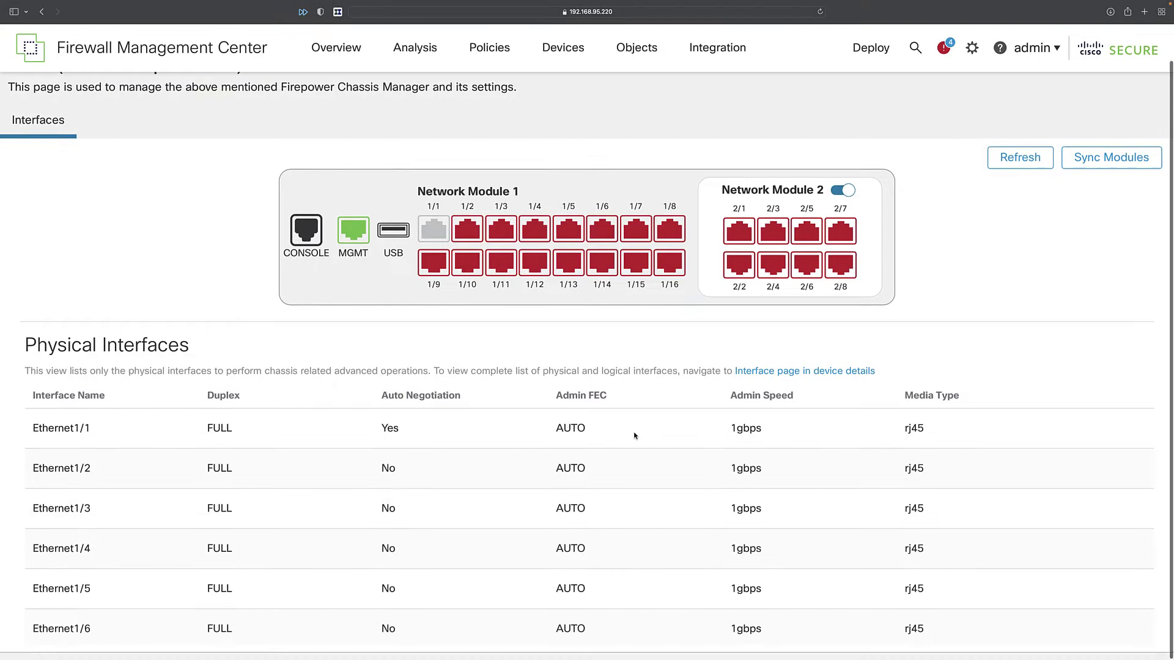
scroll(635, 436, "down", 15)
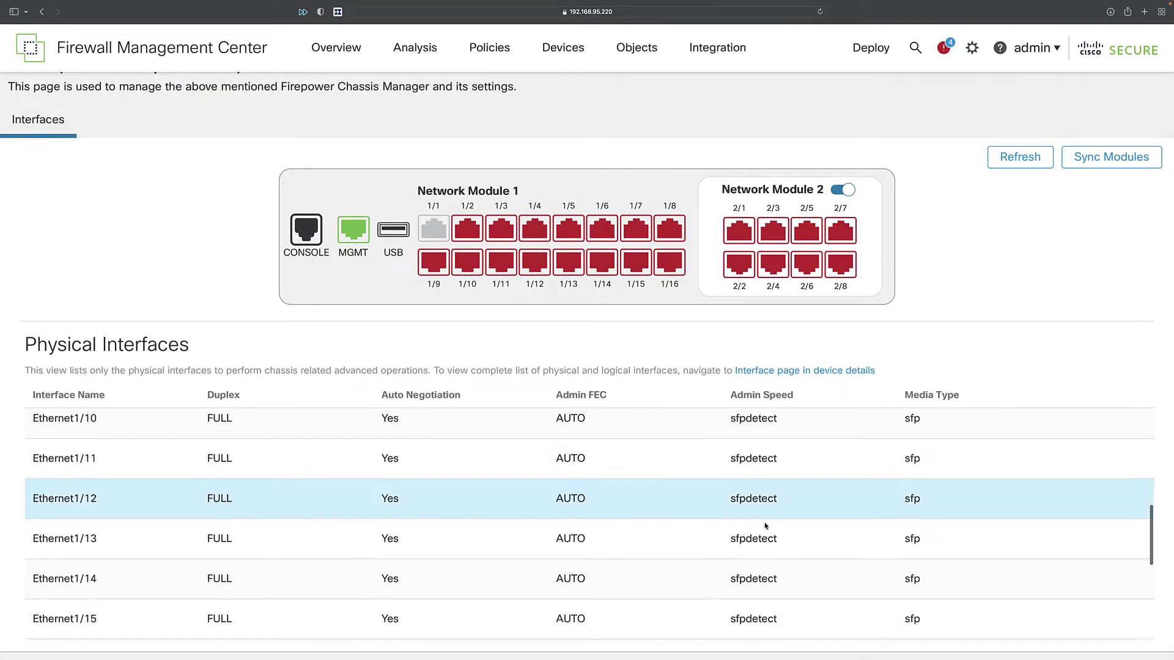
scroll(765, 526, "down", 2)
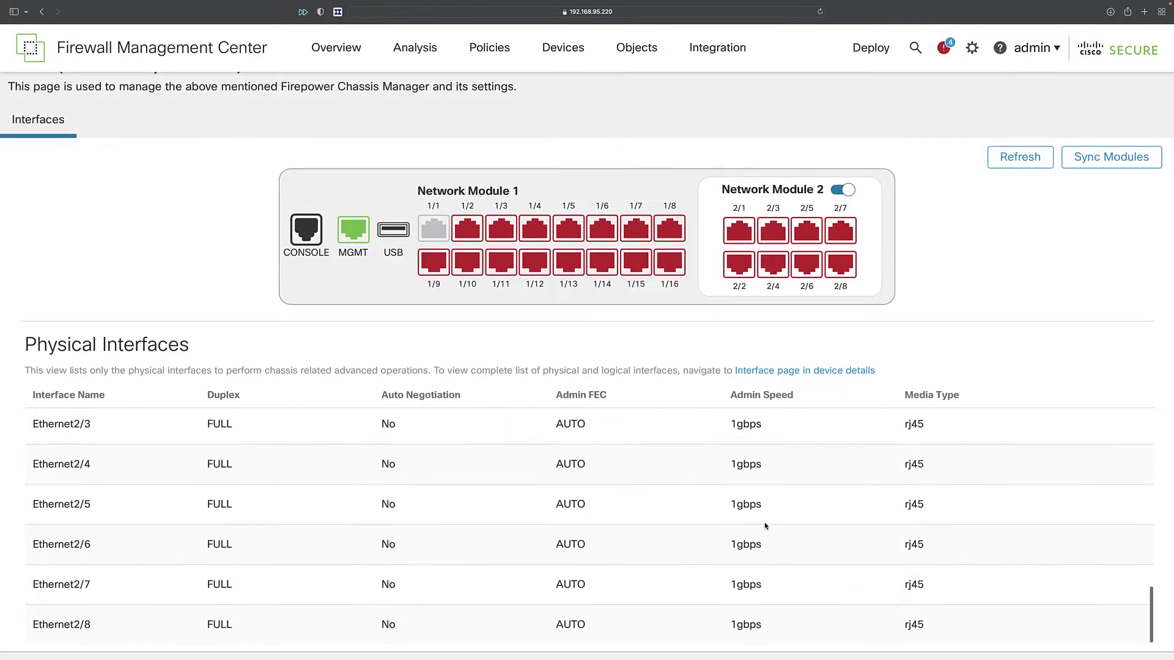
scroll(765, 525, "up", 9)
scroll(765, 526, "up", 9)
scroll(717, 474, "up", 1)
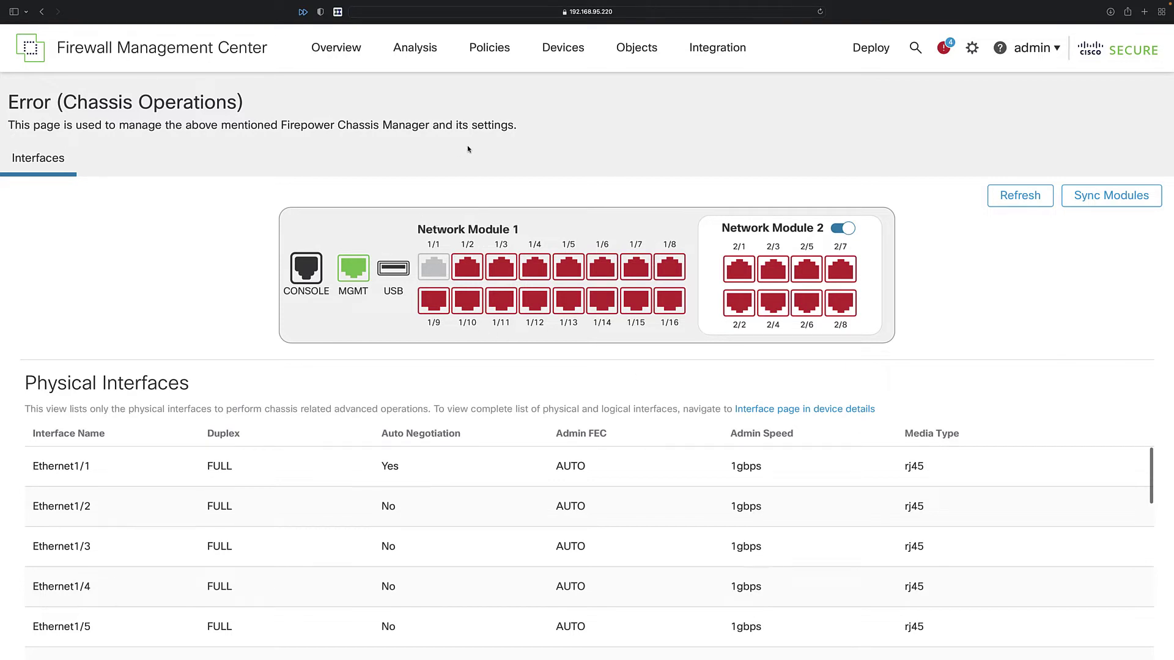
Open 3120-1's interface configuration from Device Management and scroll through its interface list.
mouse_move(563, 48)
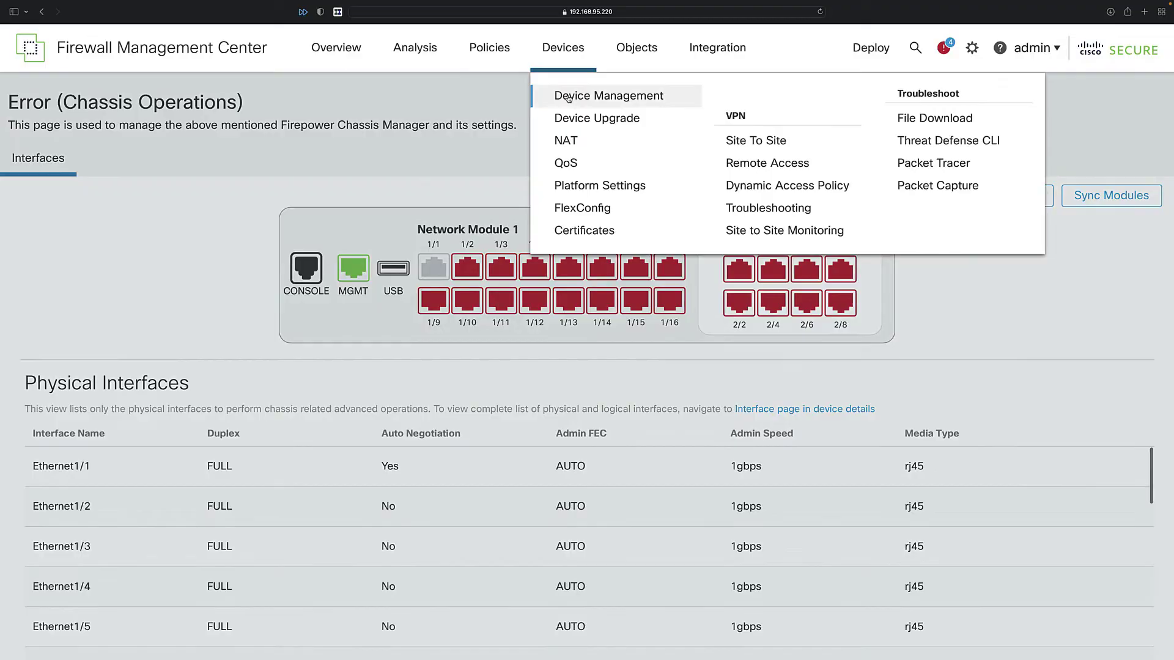
left_click(592, 95)
scroll(669, 461, "down", 3)
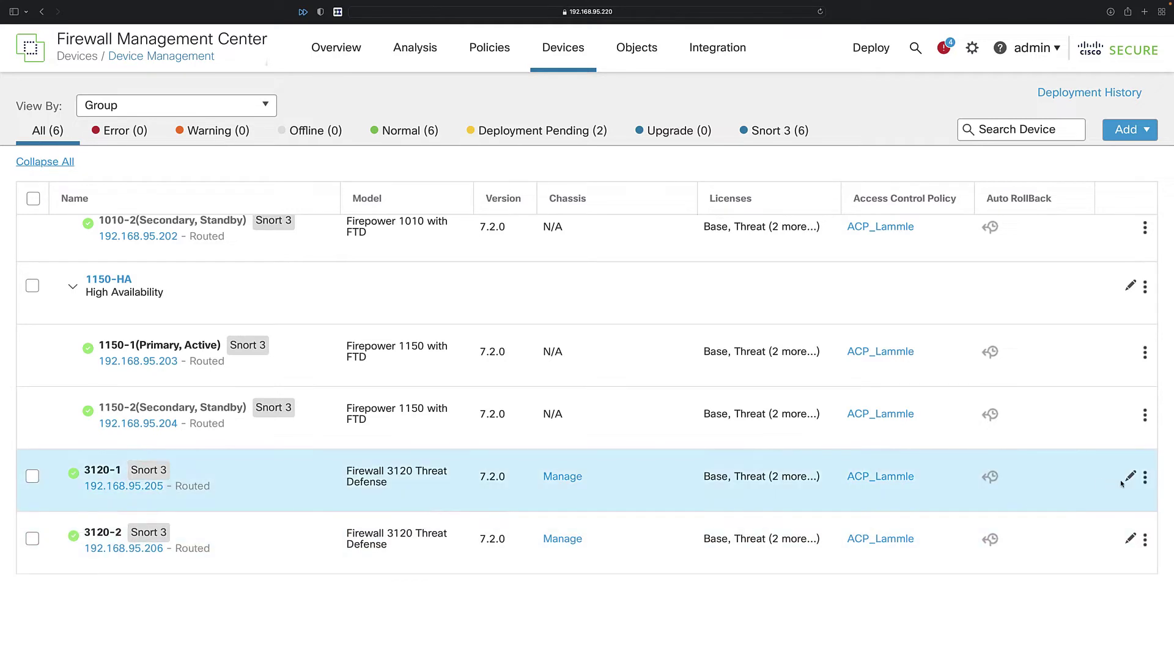
left_click(1145, 477)
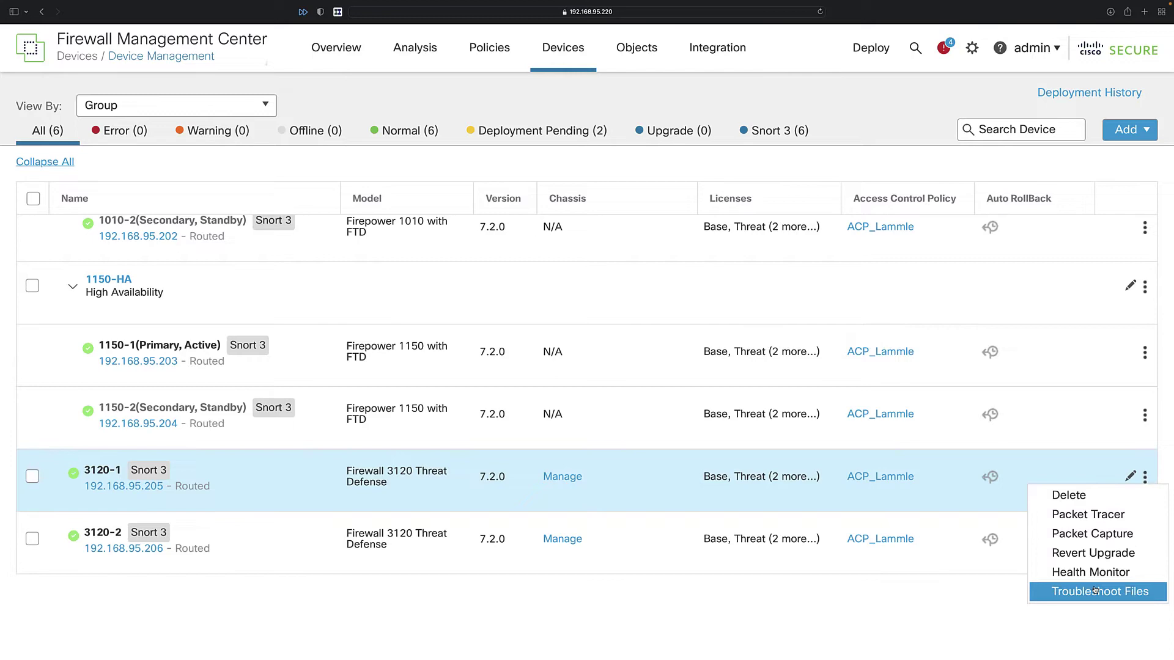
left_click(919, 639)
left_click(1130, 477)
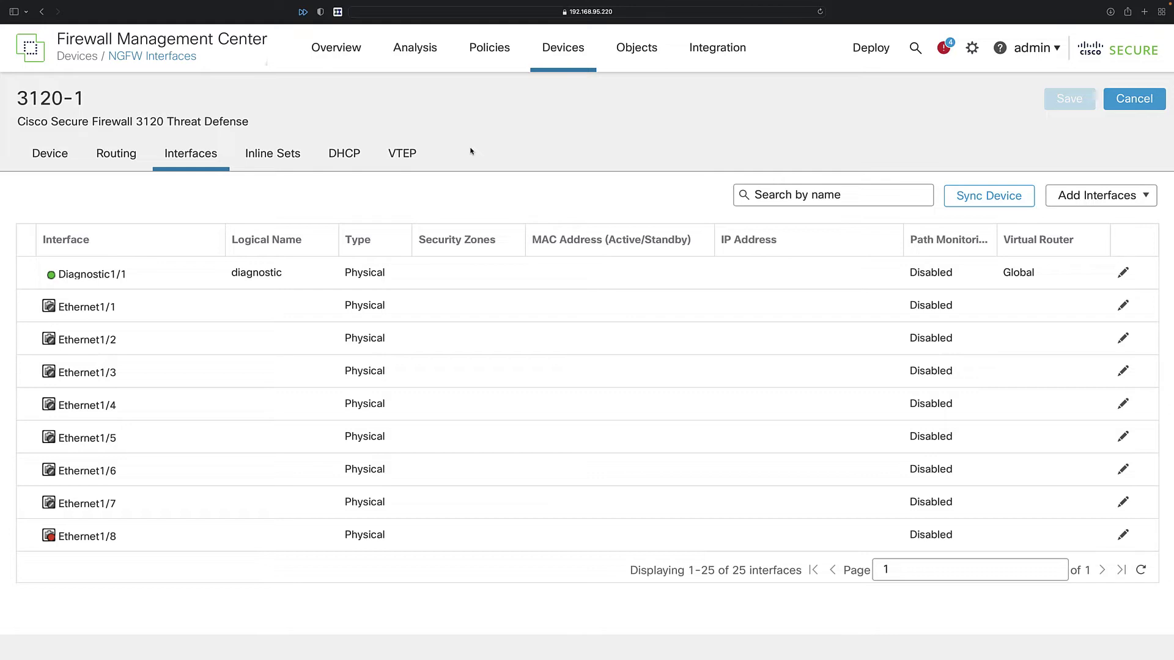
scroll(523, 376, "down", 10)
scroll(523, 377, "up", 10)
Leave the interface editor and start a new cluster named 3120_Cluster.
left_click(1130, 101)
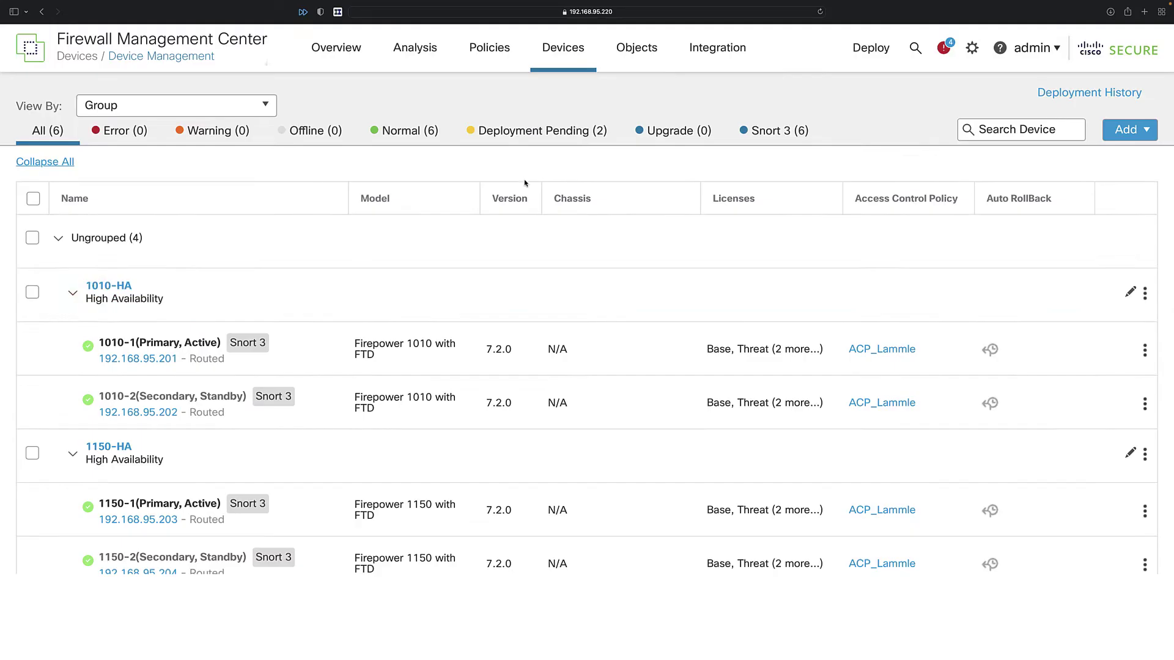
scroll(727, 369, "down", 3)
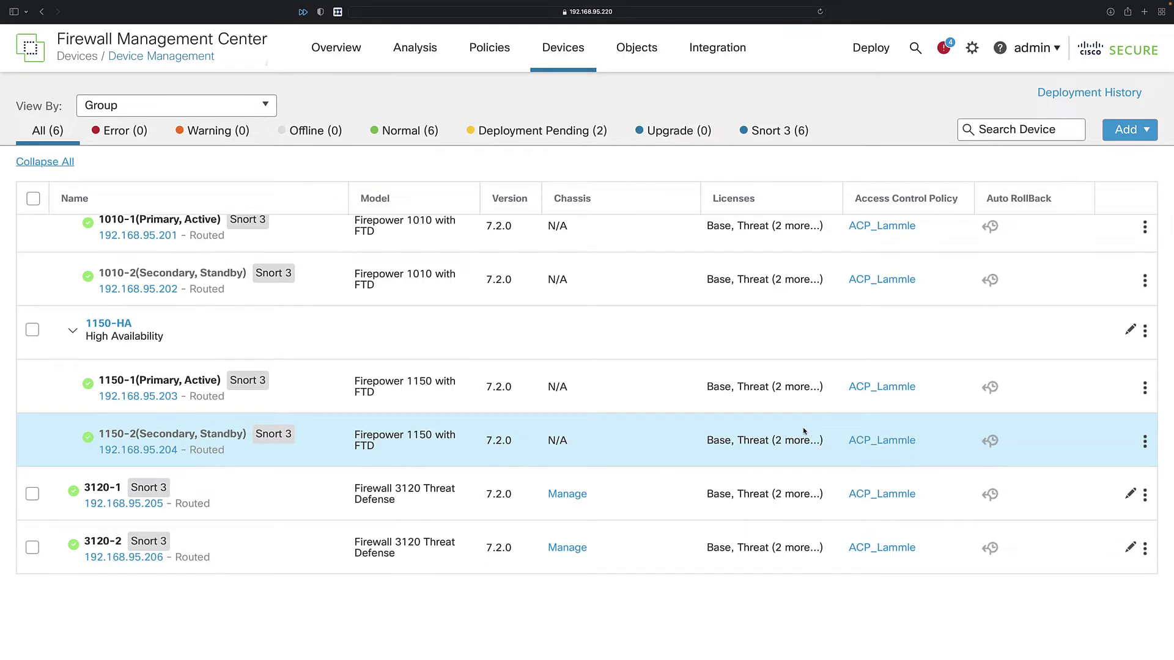
left_click(1126, 130)
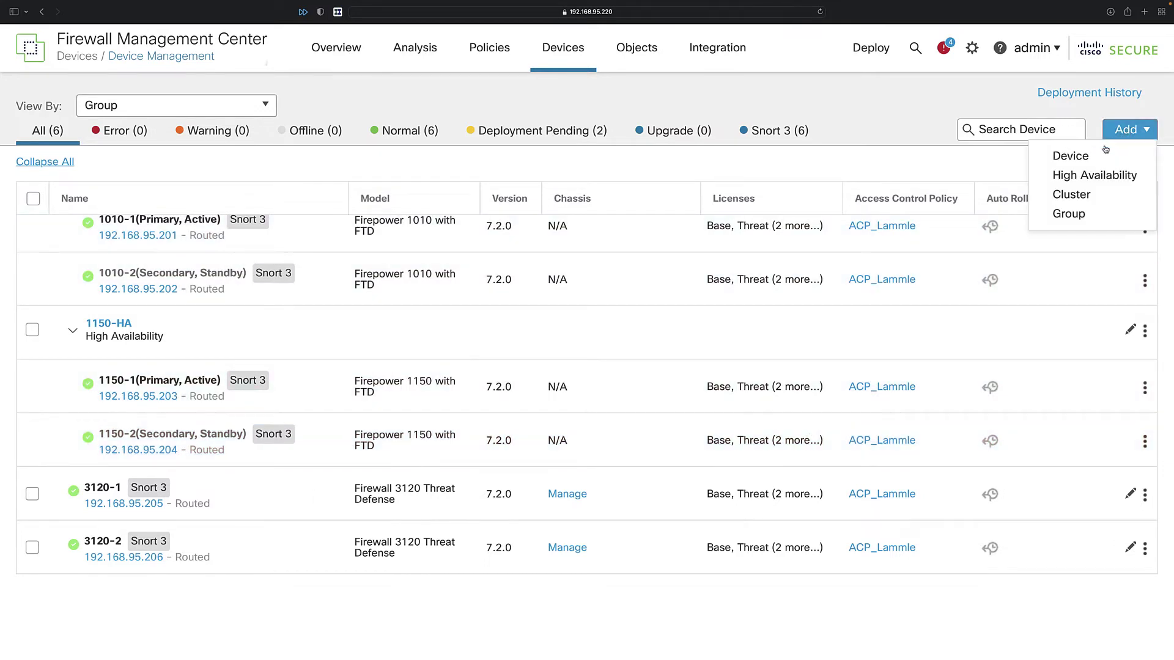
left_click(1088, 194)
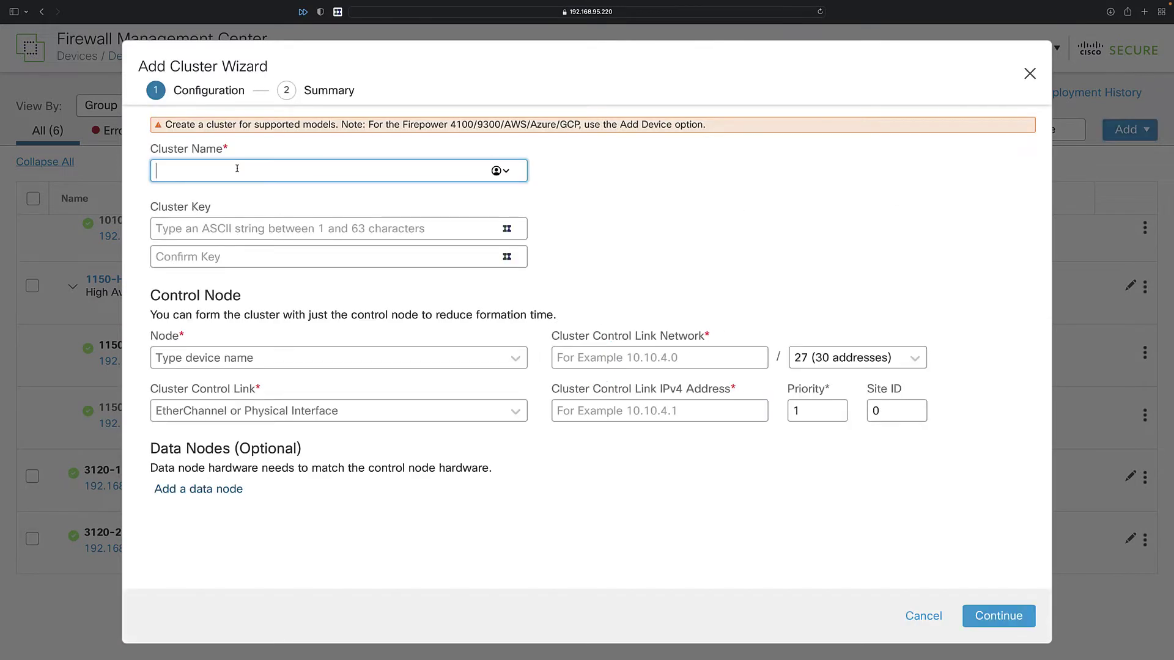
type("3120_Cluster")
Enter and confirm the cluster key, and choose 3120-1 as the control node.
left_click(324, 228)
type("cisco")
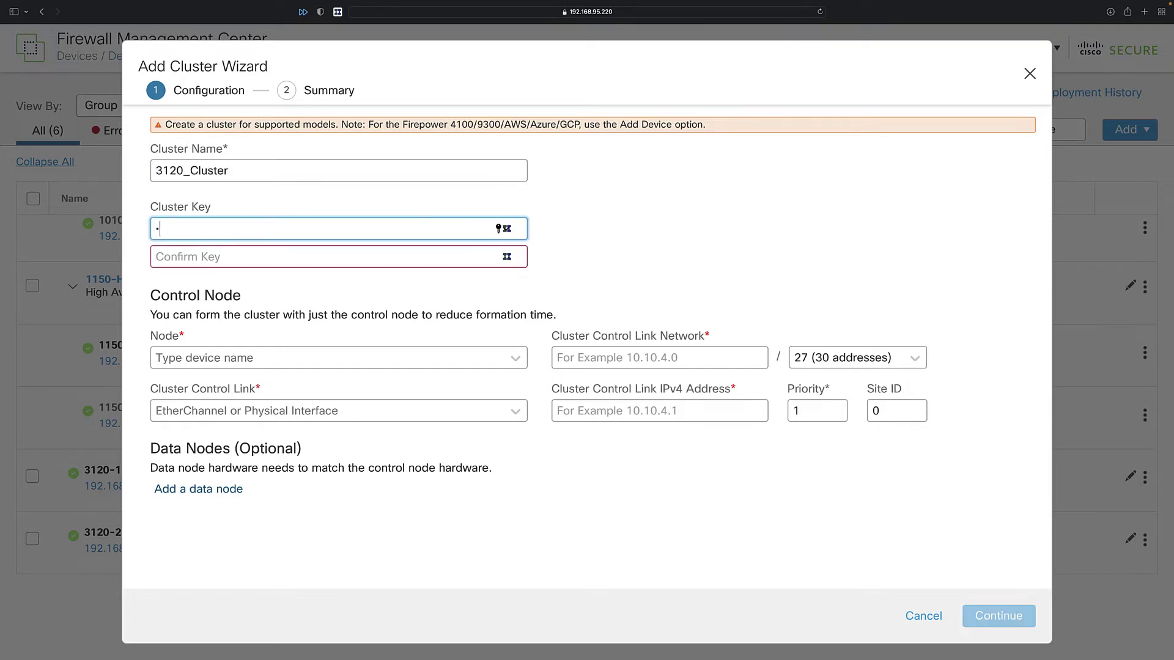
key("Tab")
type("cisco")
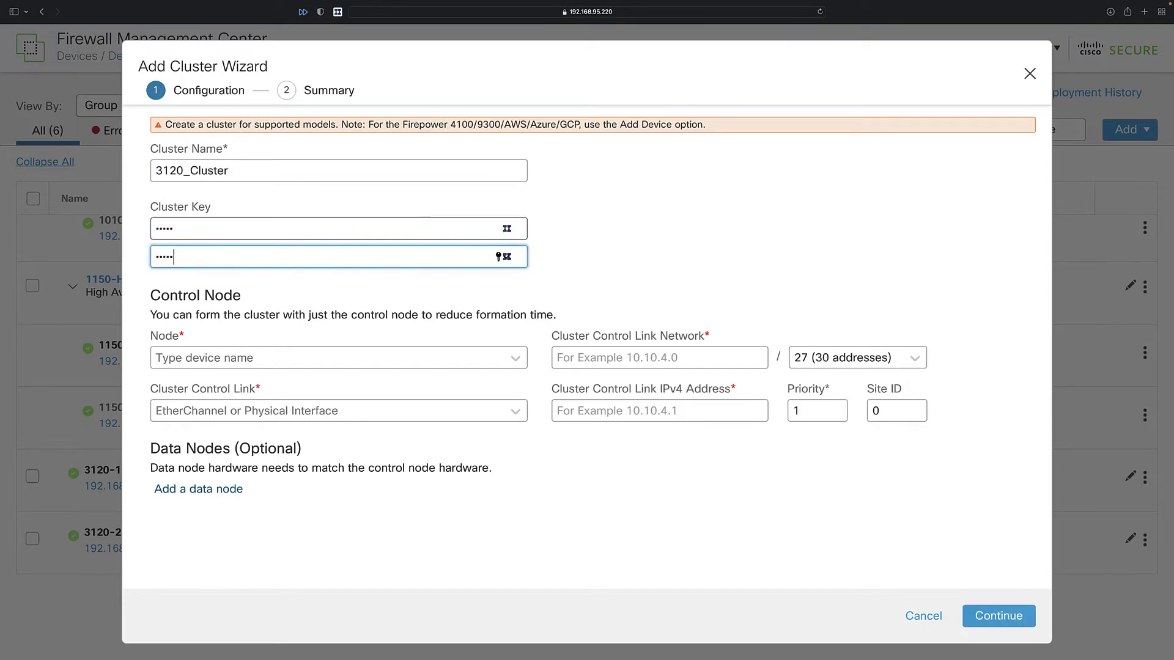
left_click(229, 360)
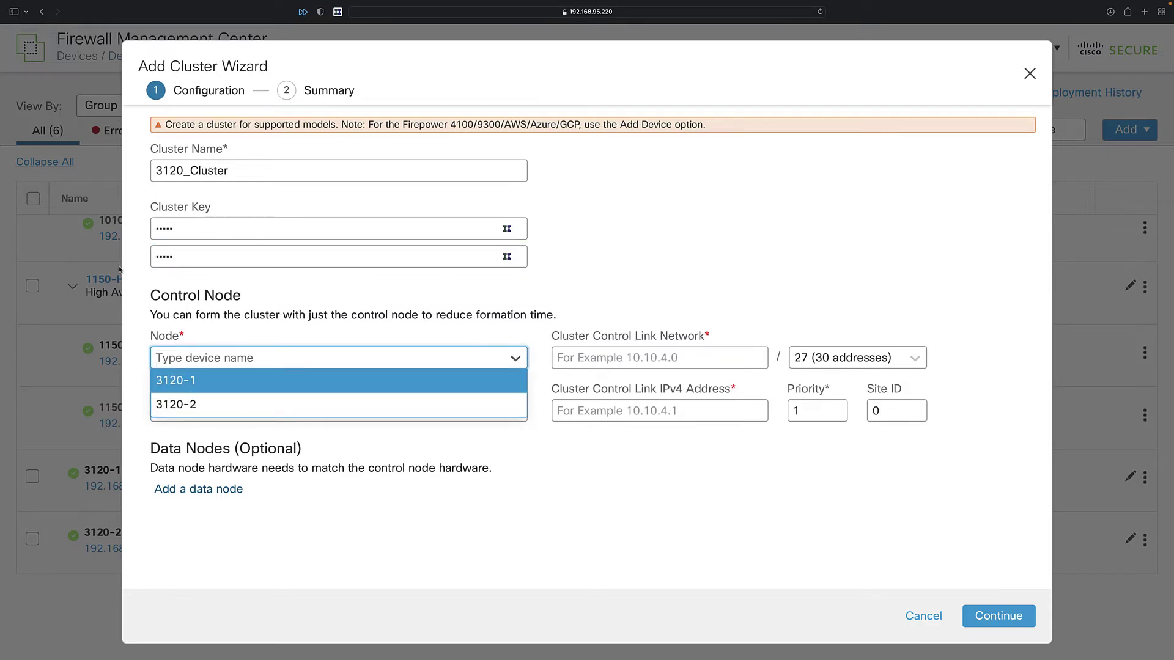
left_click(192, 383)
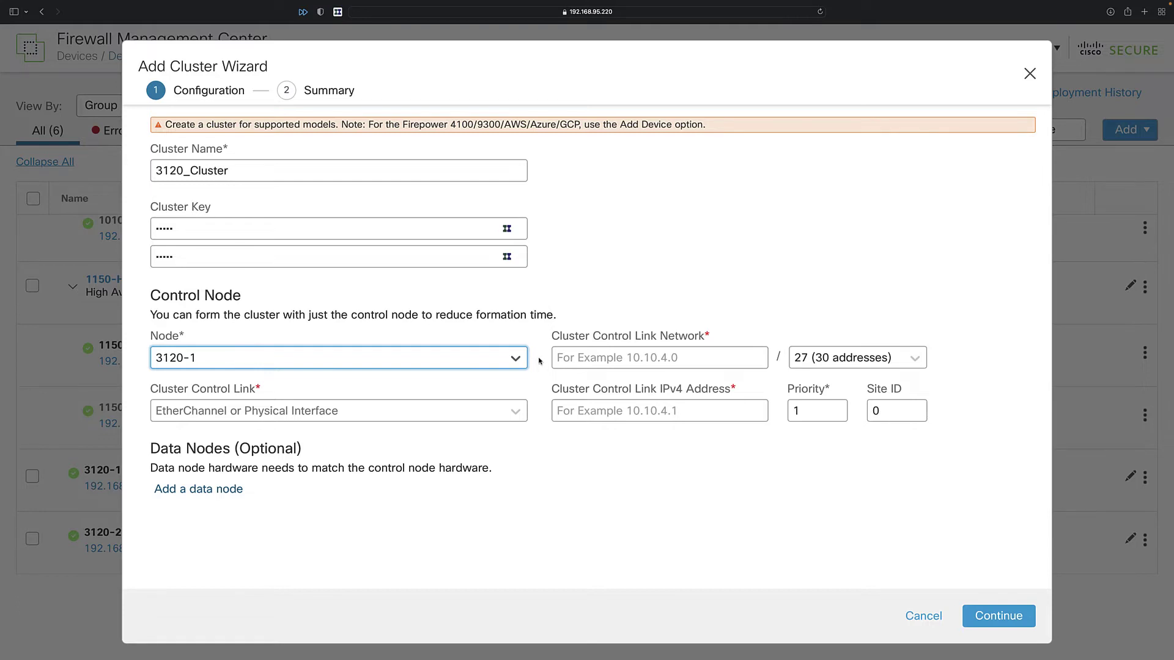
Set the cluster control link network to 198.18.10.0/27 on interface Ethernet1/8.
left_click(587, 361)
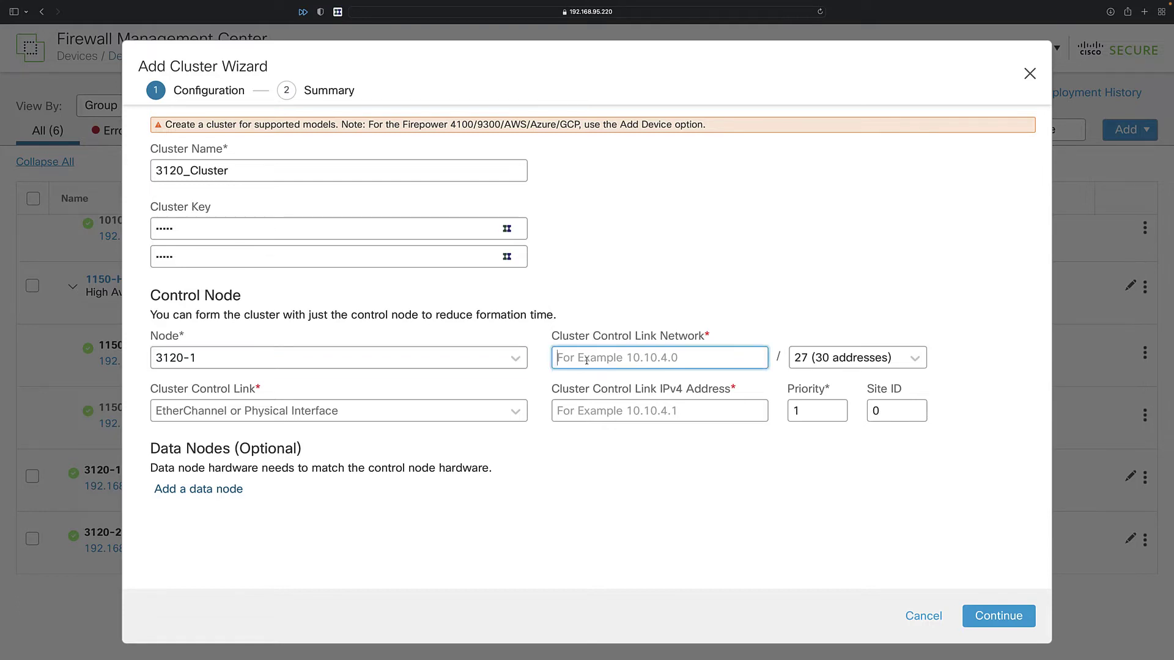
type("198.18.10.0")
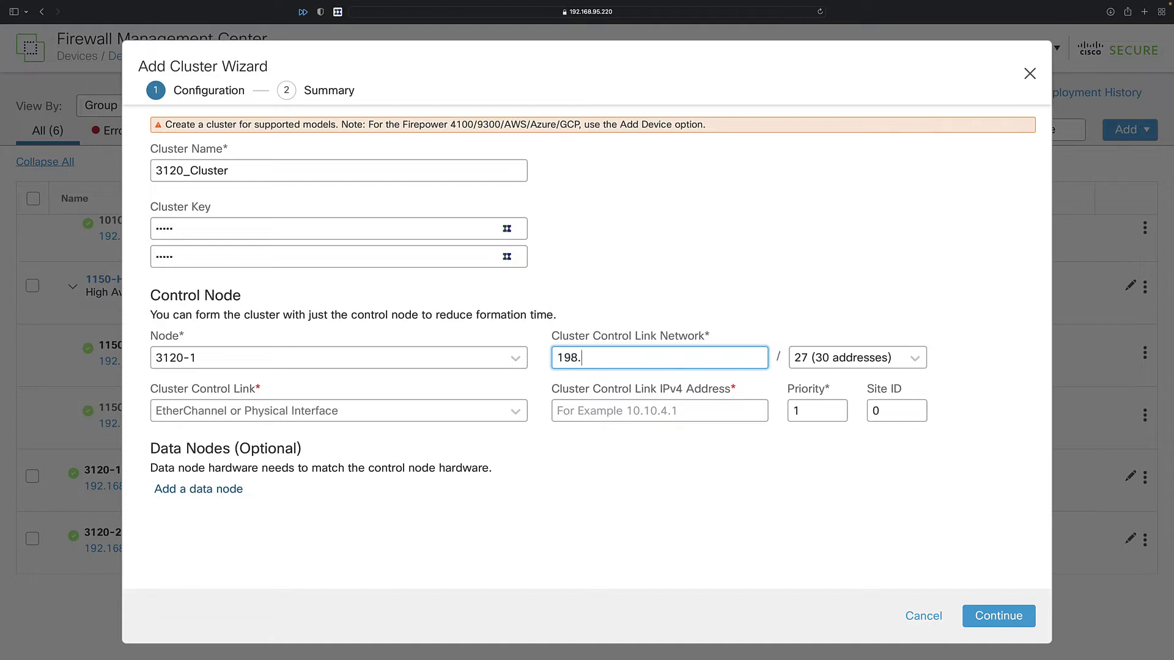
double_click(579, 359)
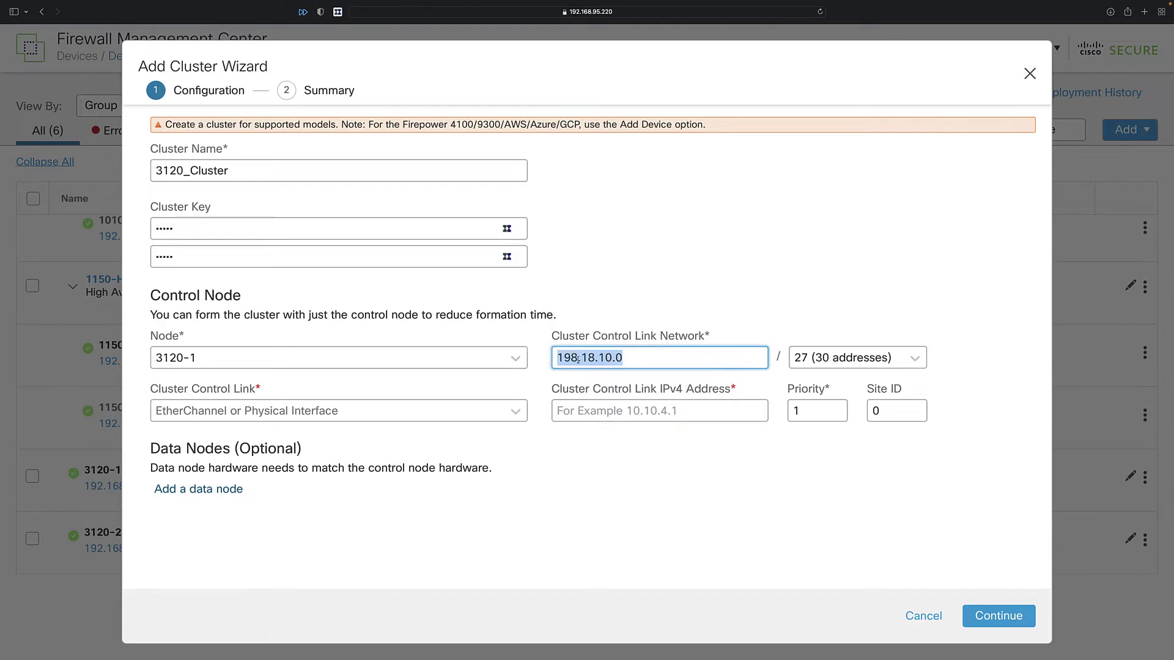
left_click(675, 356)
left_click(873, 358)
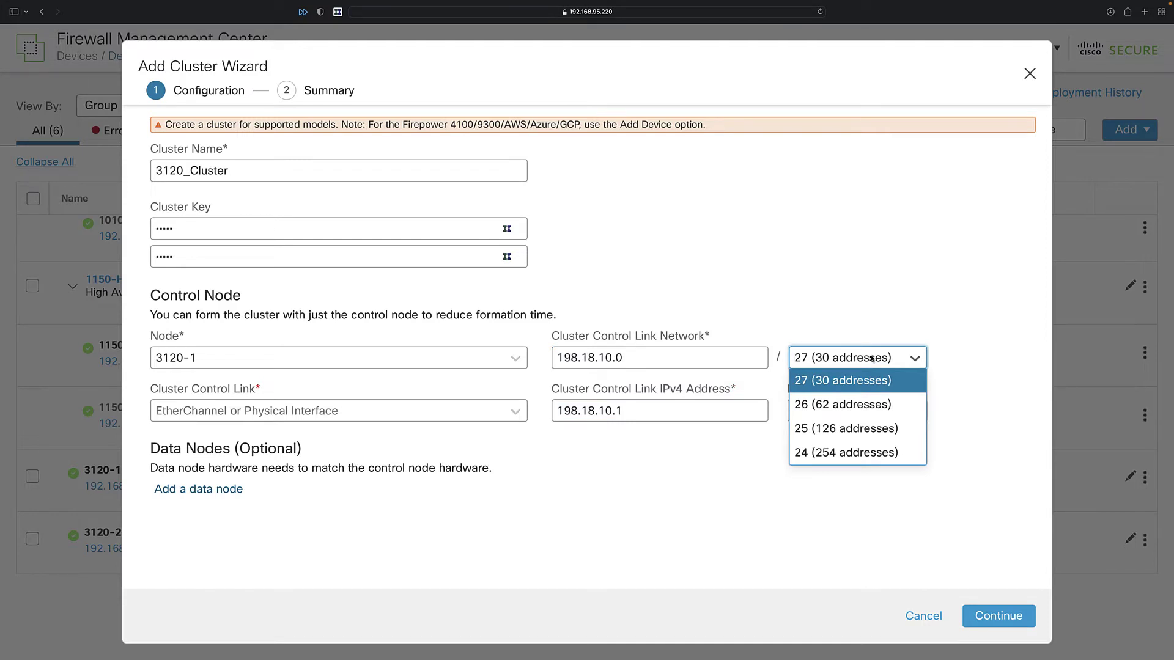
left_click(840, 381)
left_click(503, 411)
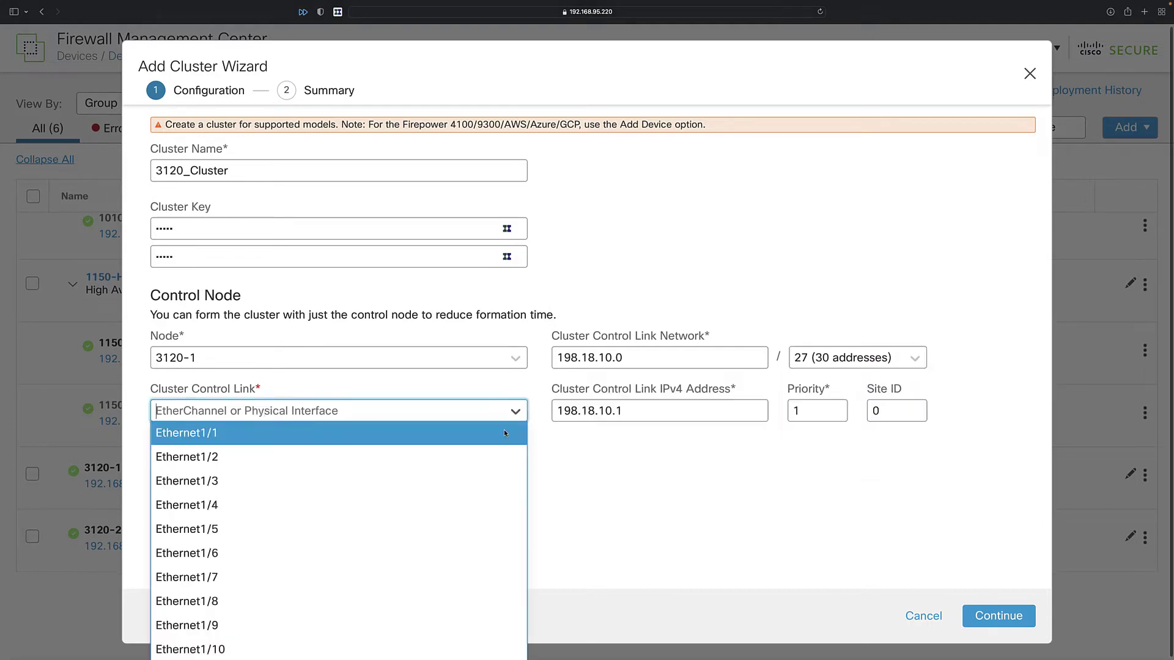
mouse_move(262, 417)
left_click(208, 601)
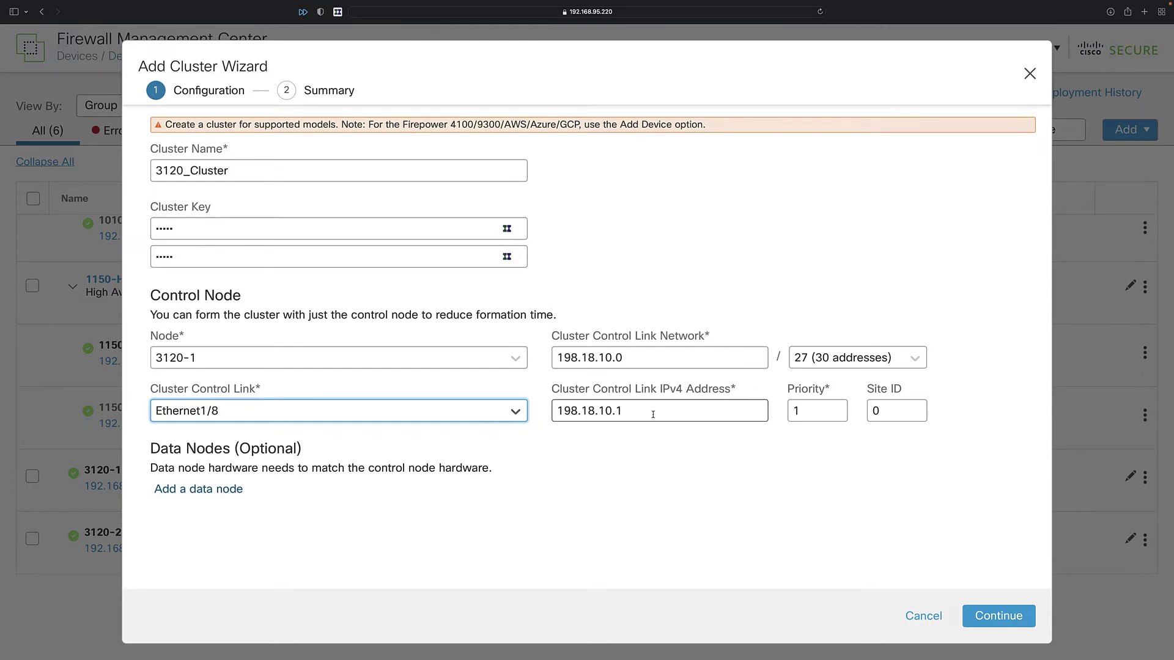
Add 3120-2 as the cluster's data node and review both nodes' priority settings.
mouse_move(387, 408)
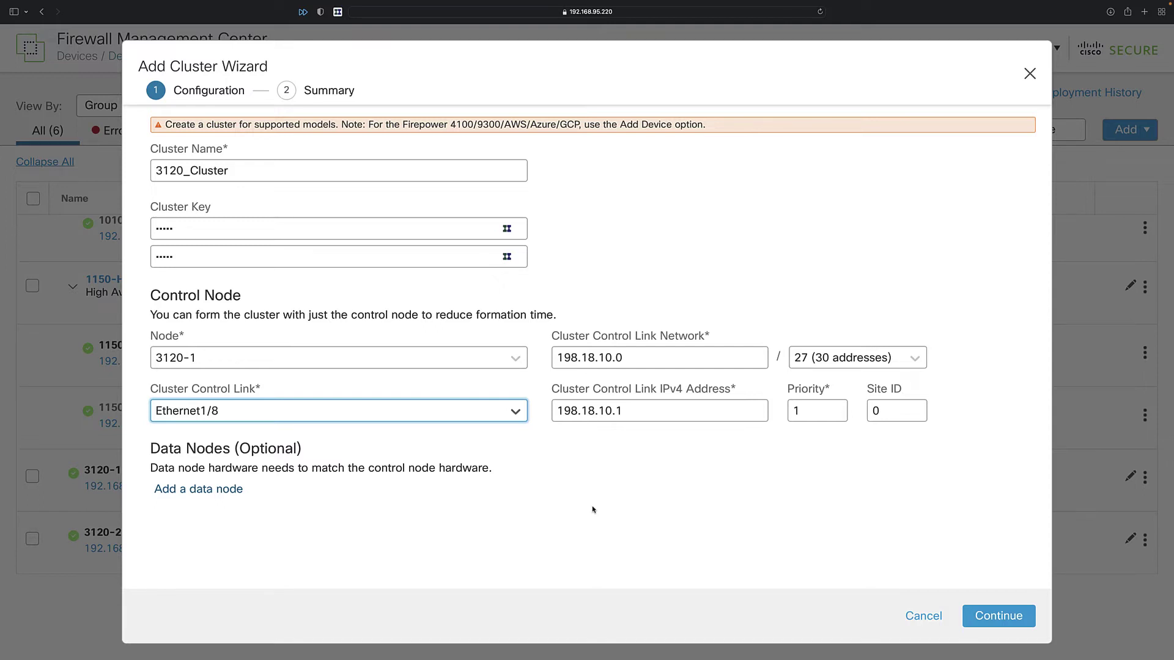
left_click(225, 493)
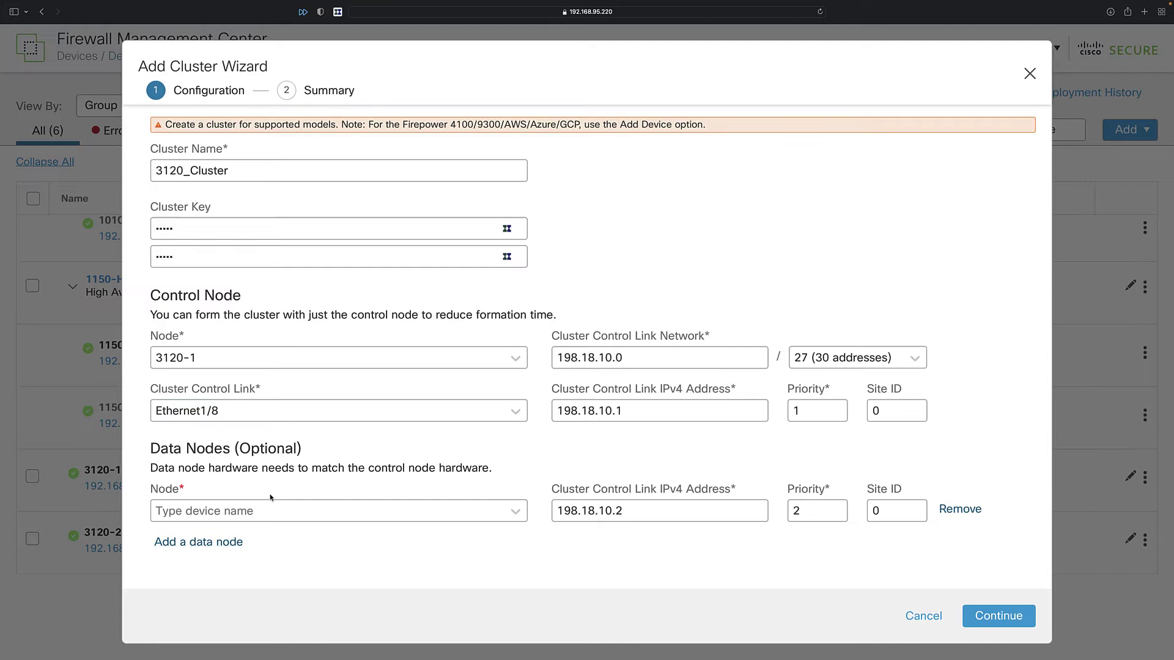
left_click(296, 513)
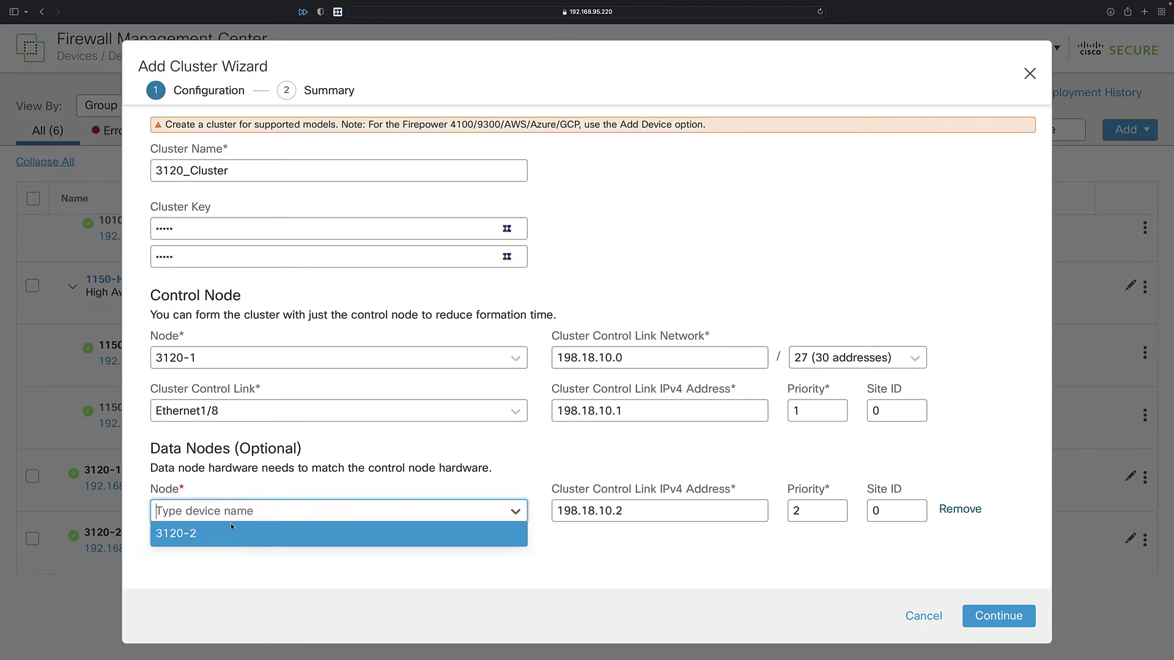
left_click(196, 535)
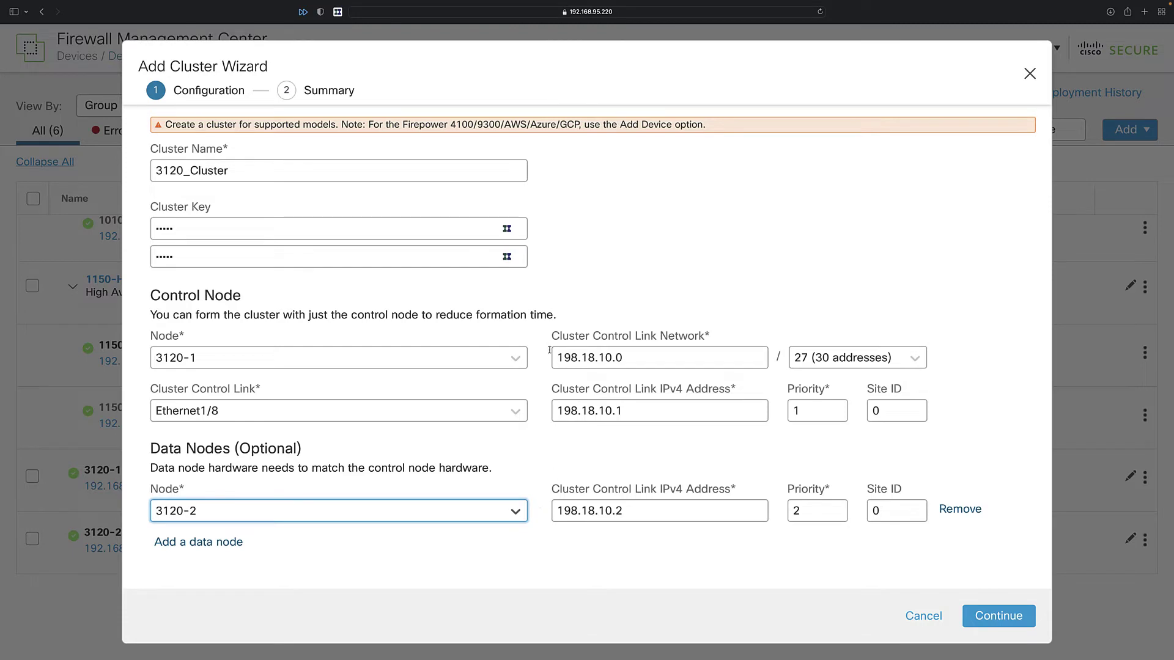
left_click(802, 516)
left_click(810, 407)
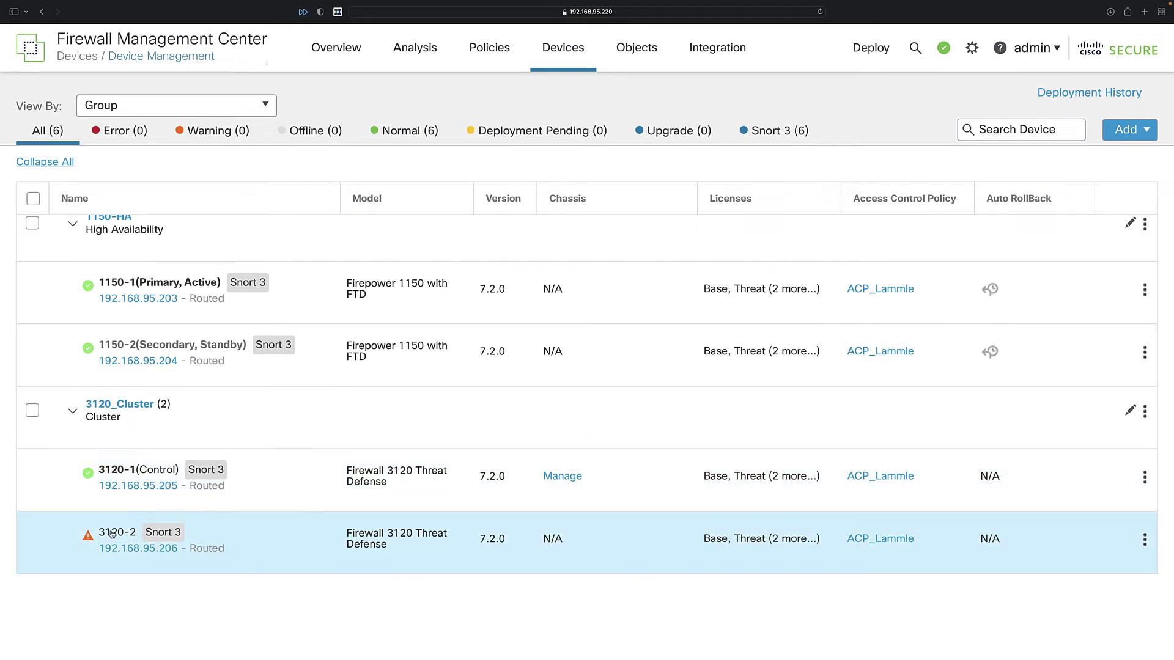
Open the actions menu on the 3120_Cluster row.
mouse_move(88, 536)
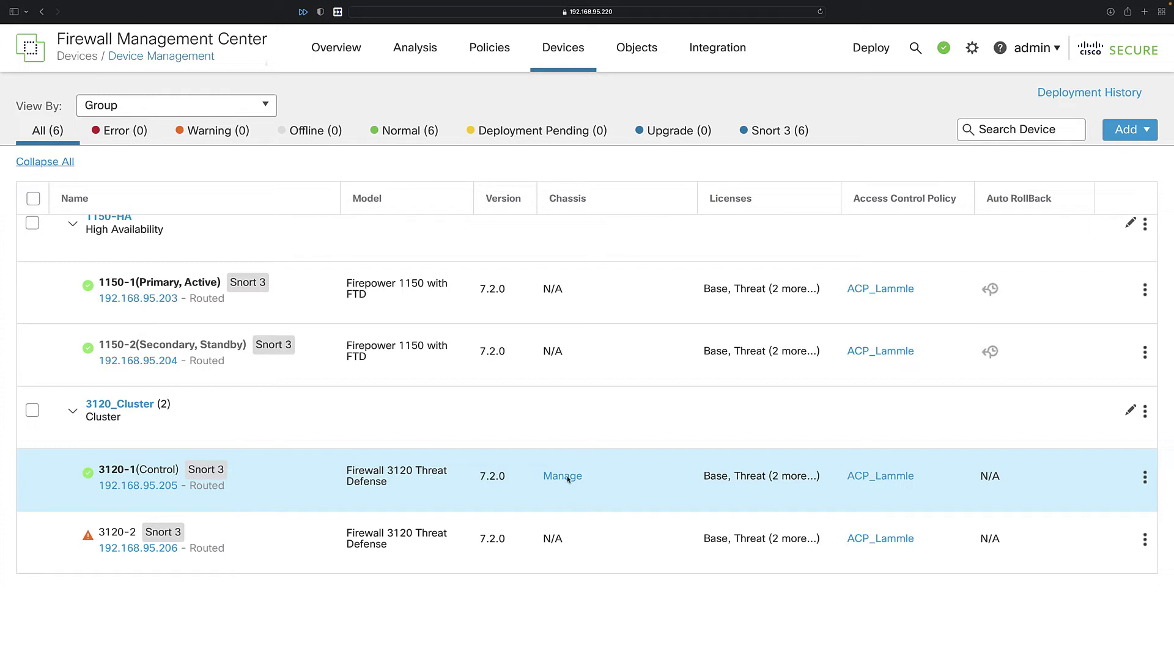
left_click(1146, 411)
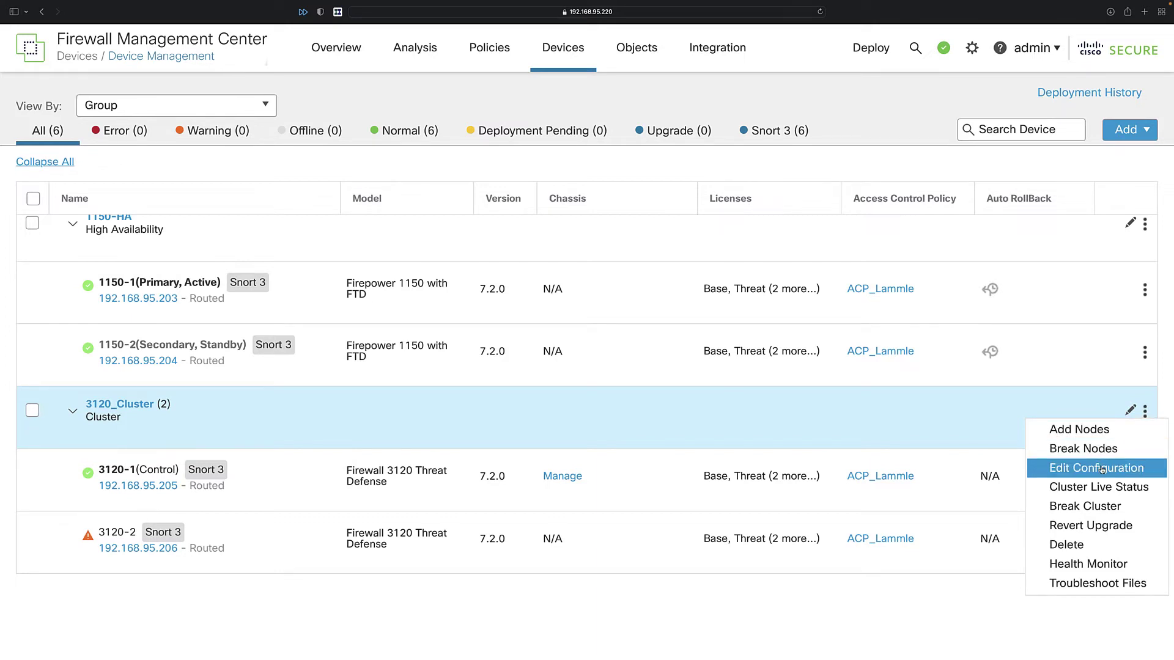
left_click(1103, 469)
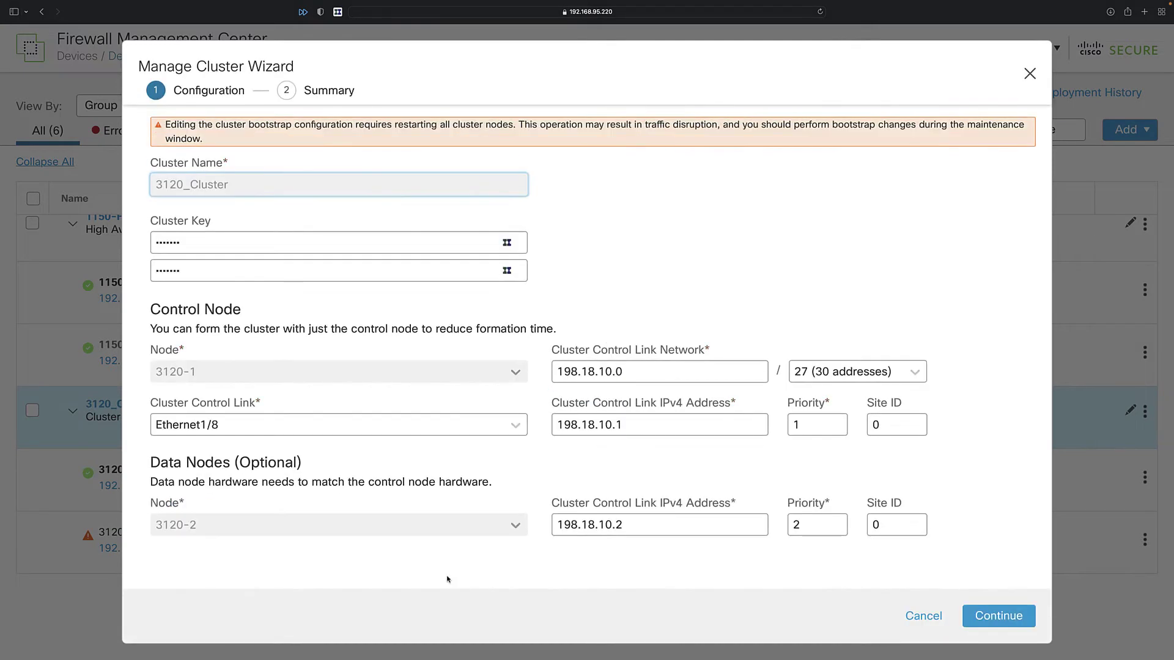
mouse_move(510, 428)
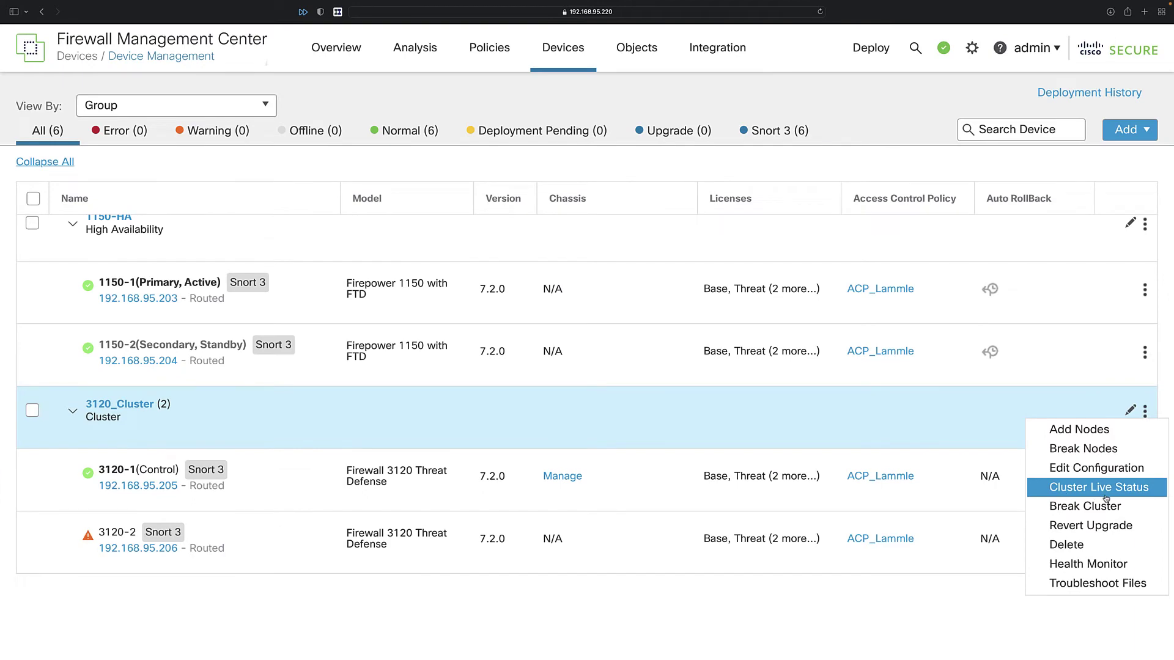
left_click(1086, 492)
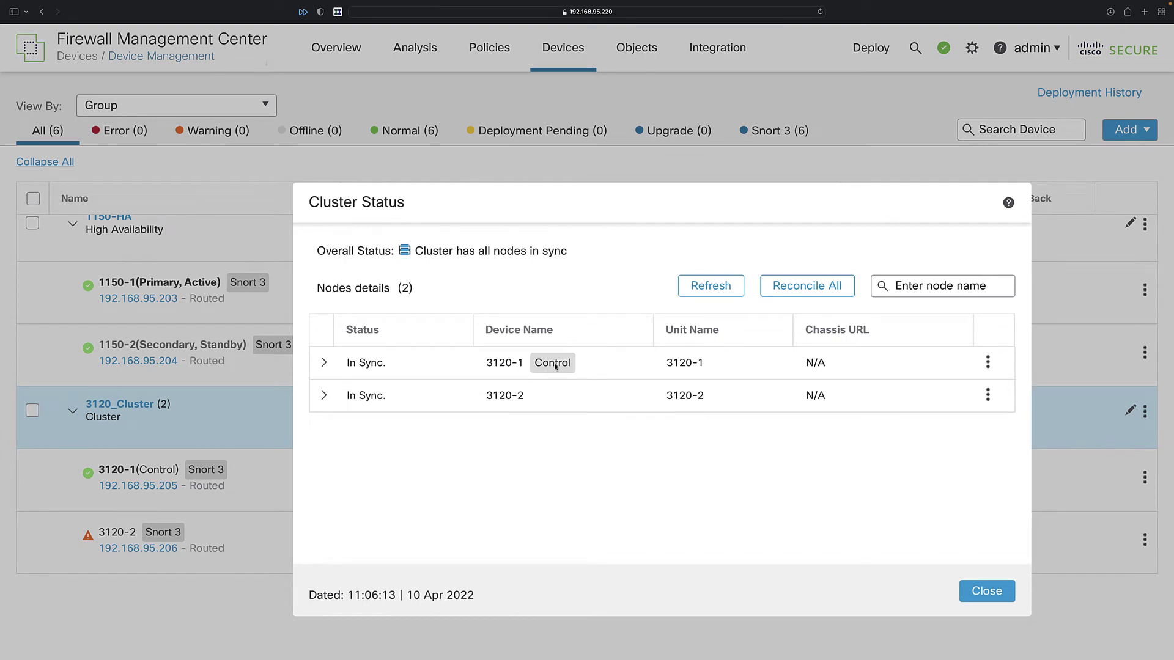
left_click(389, 363)
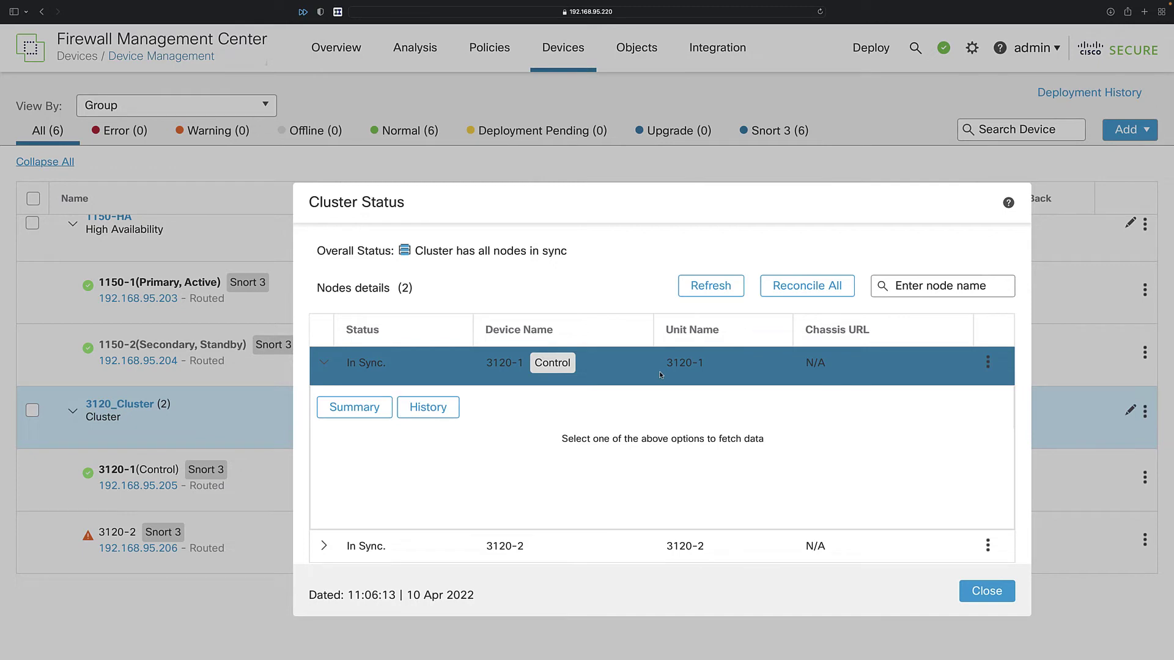
left_click(780, 288)
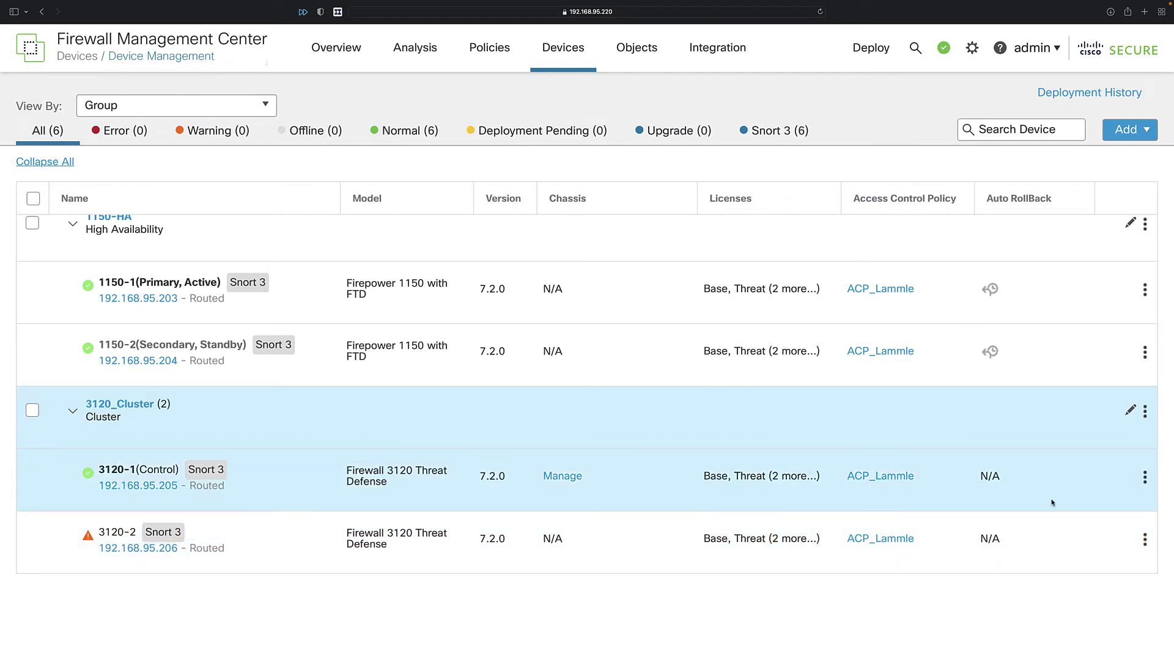
left_click(1145, 411)
left_click(1083, 583)
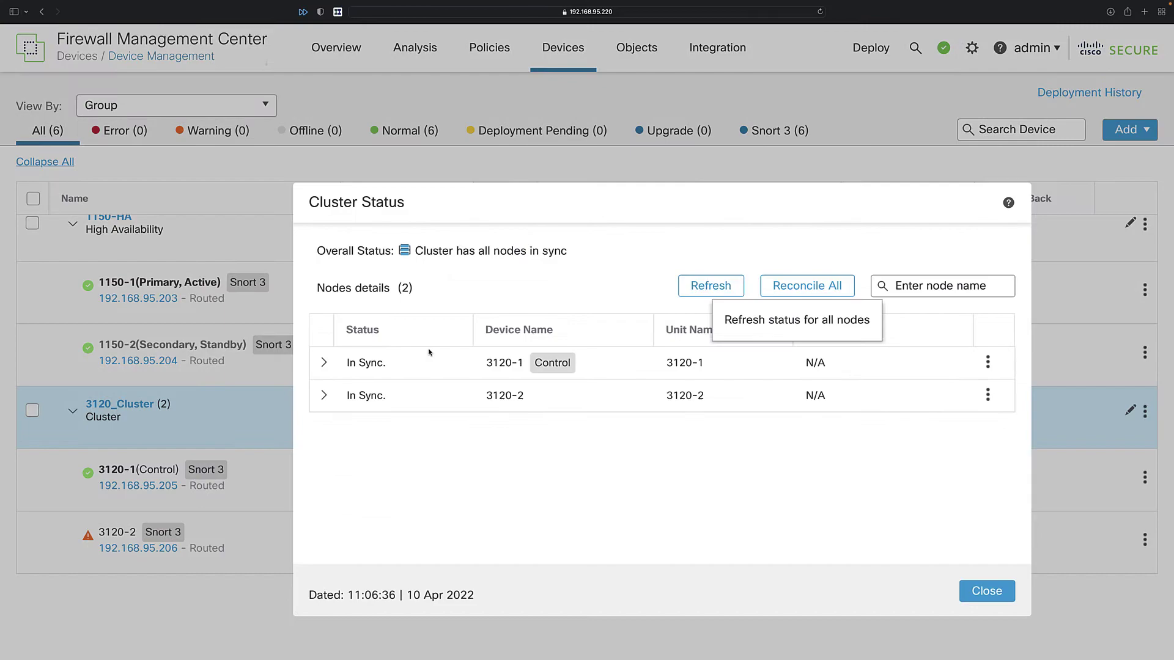
left_click(325, 395)
left_click(362, 445)
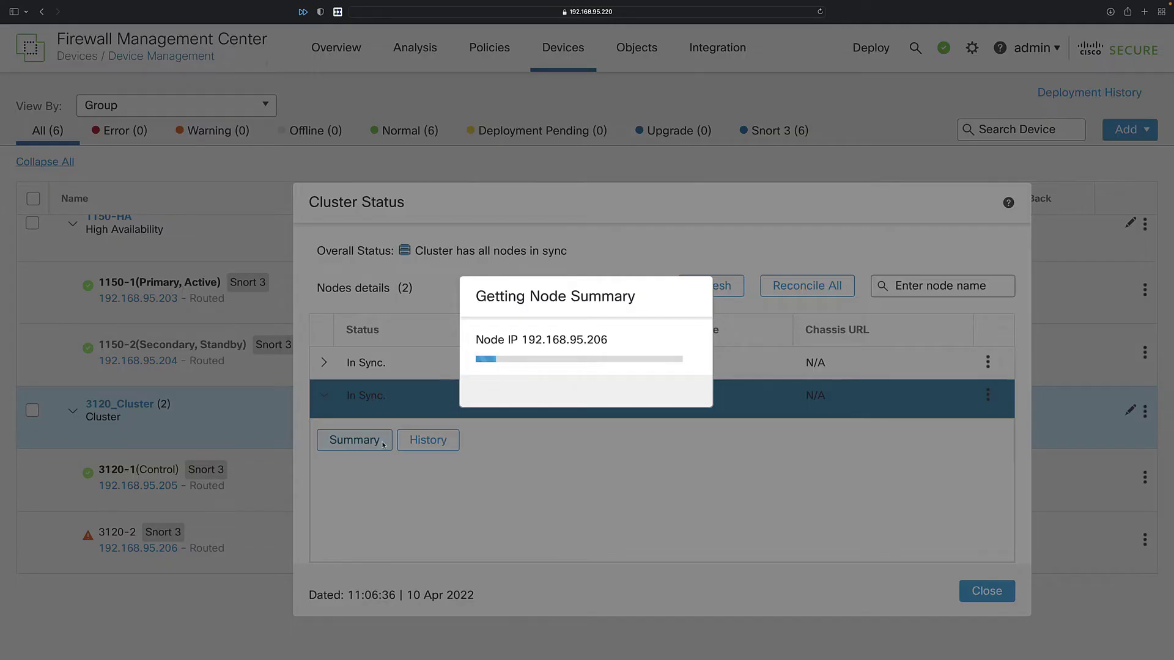
scroll(585, 489, "down", 1)
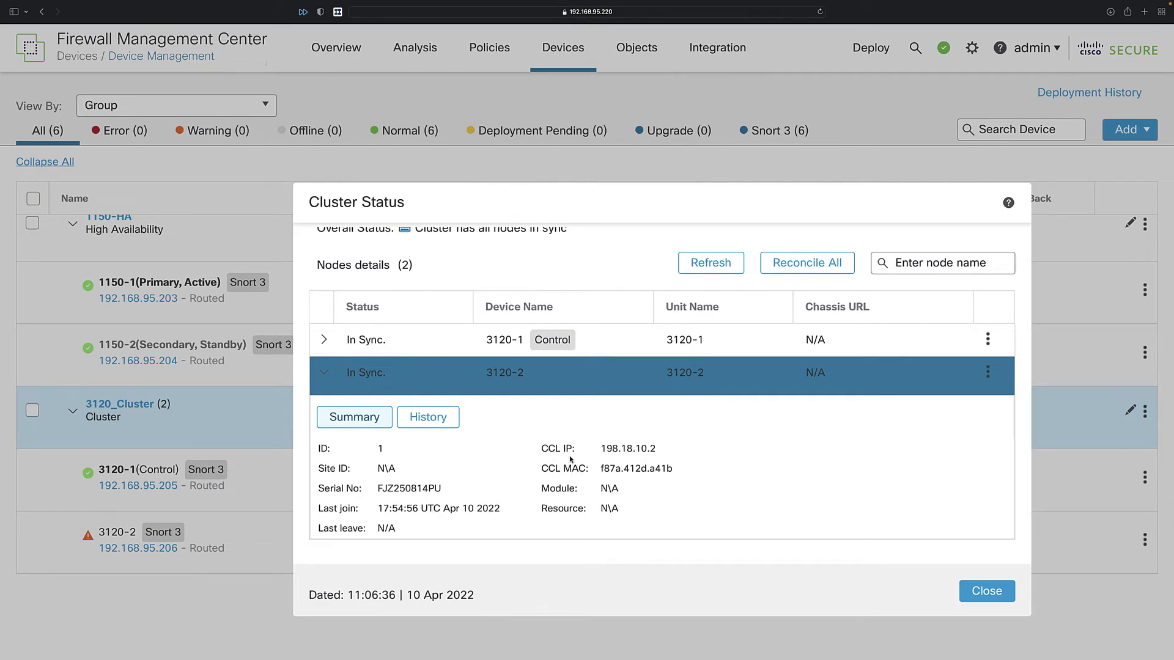
left_click(428, 421)
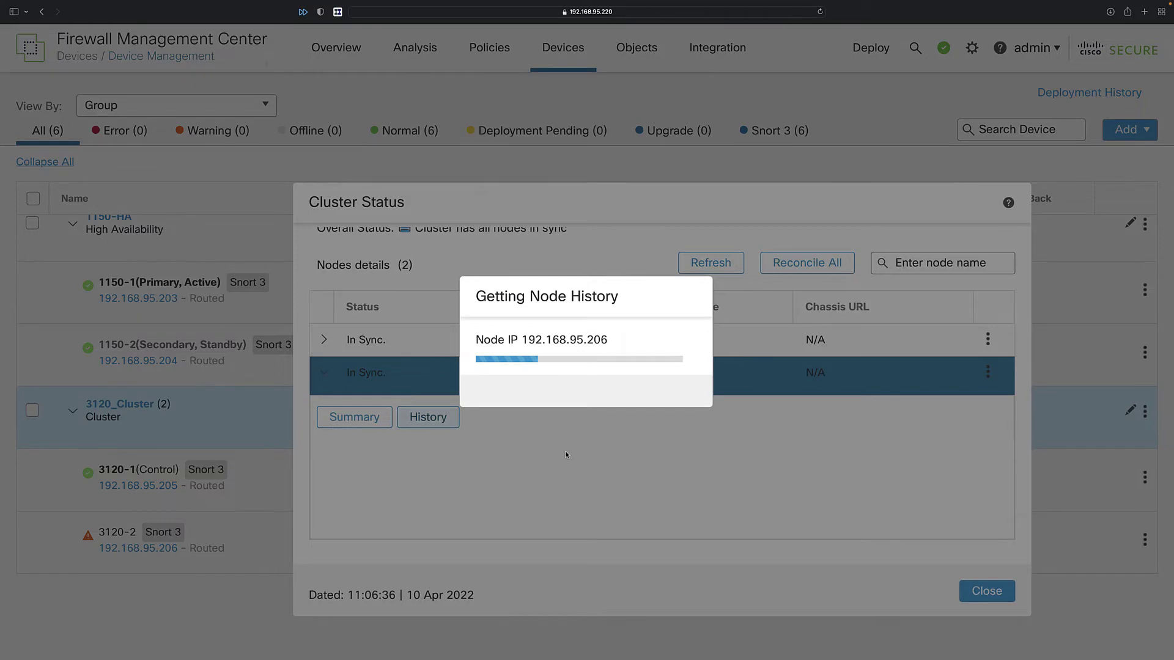
scroll(592, 477, "down", 5)
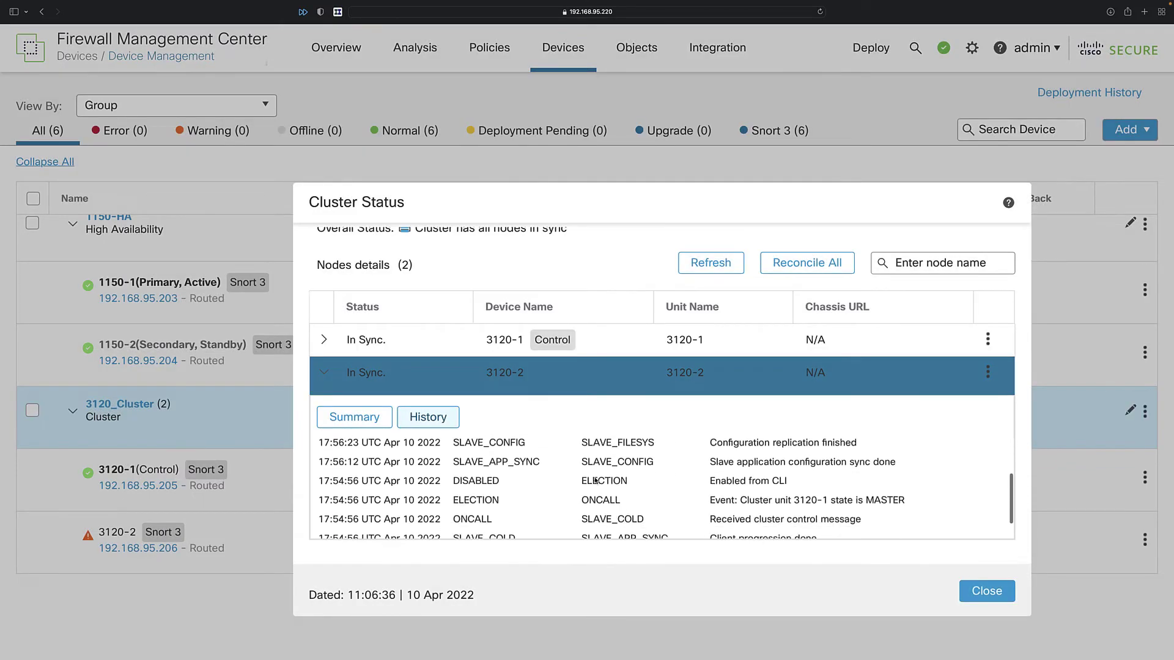
scroll(595, 480, "up", 5)
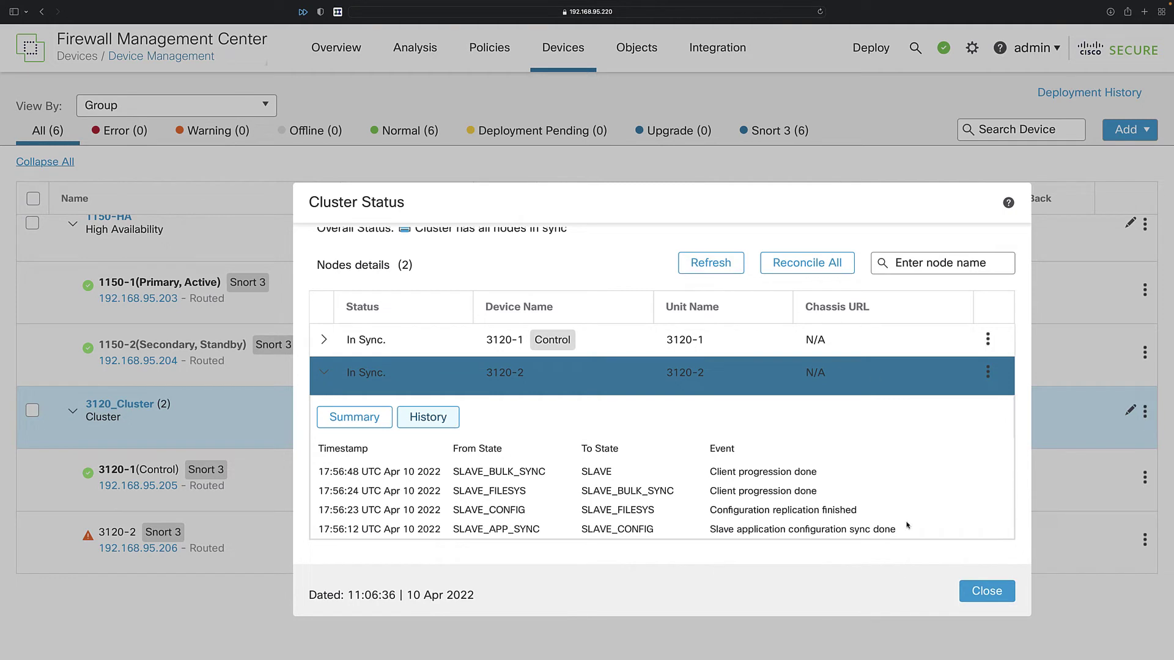
scroll(917, 379, "up", 1)
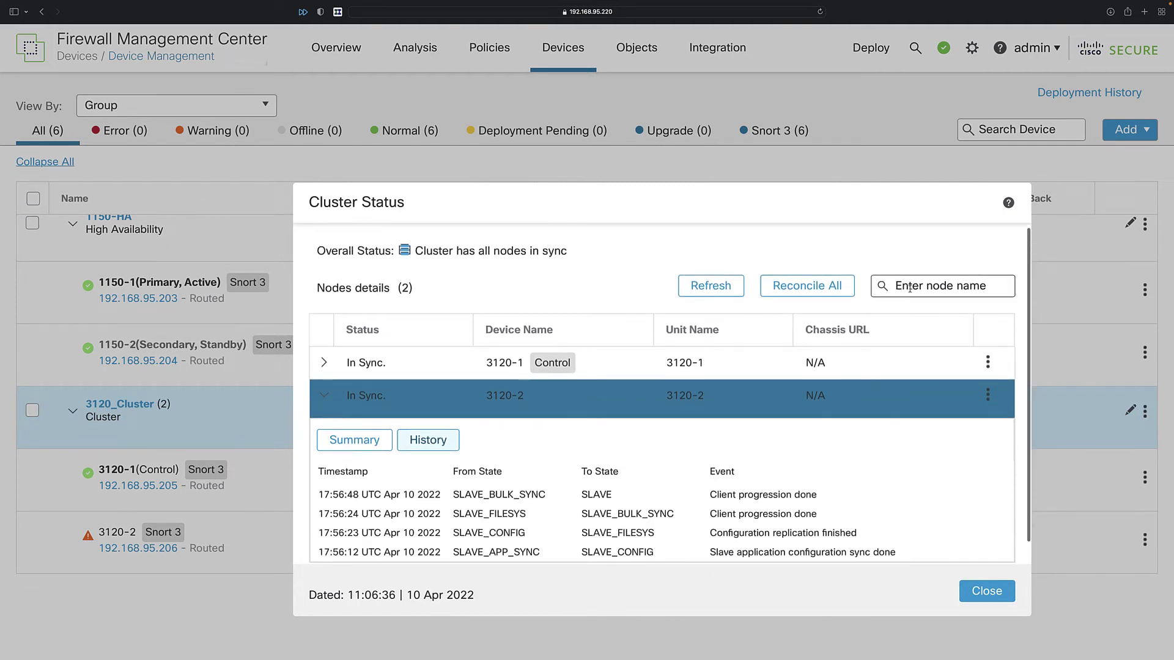
left_click(986, 592)
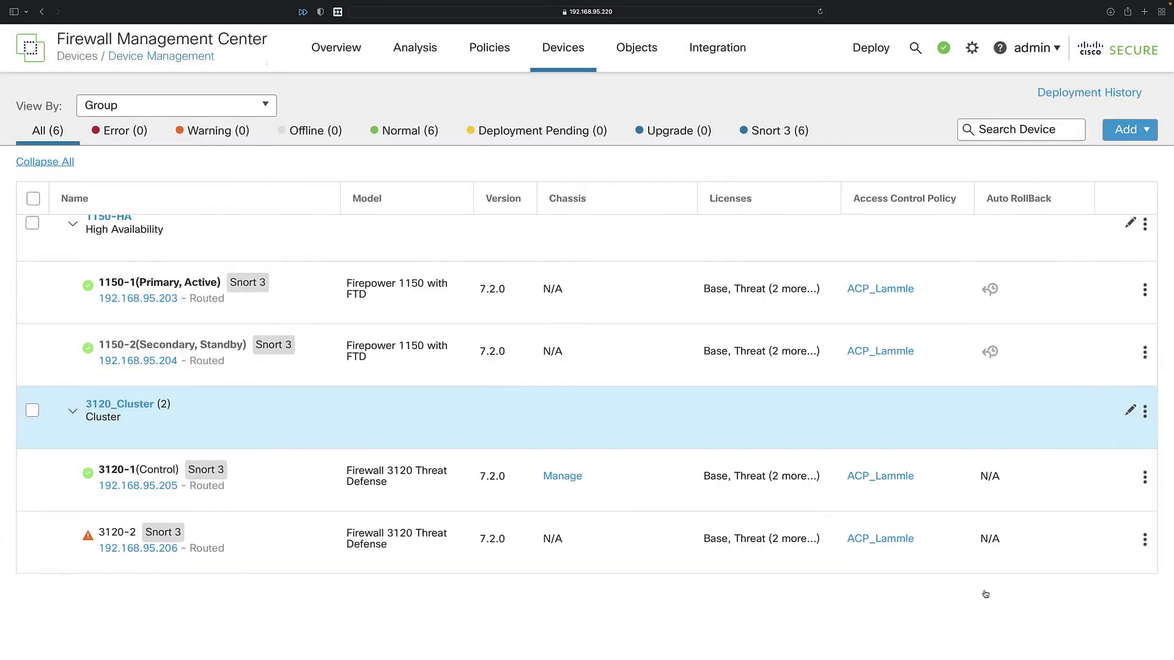
Open the 3120_Cluster settings page and check the cluster's live node status.
left_click(1145, 411)
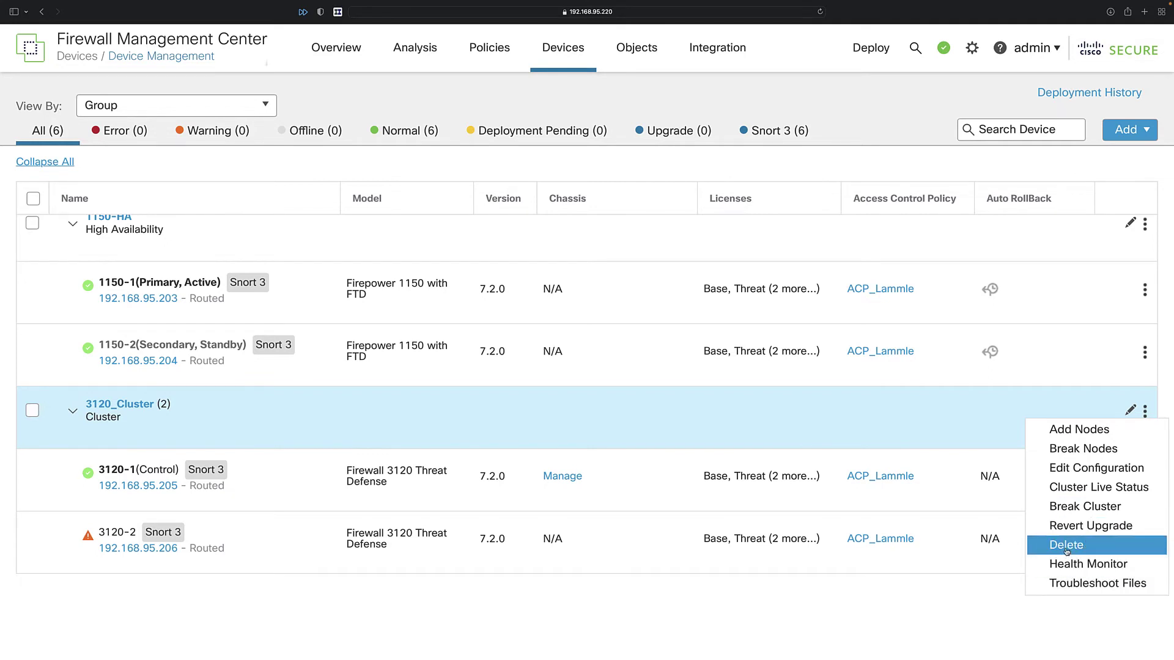
left_click(1001, 407)
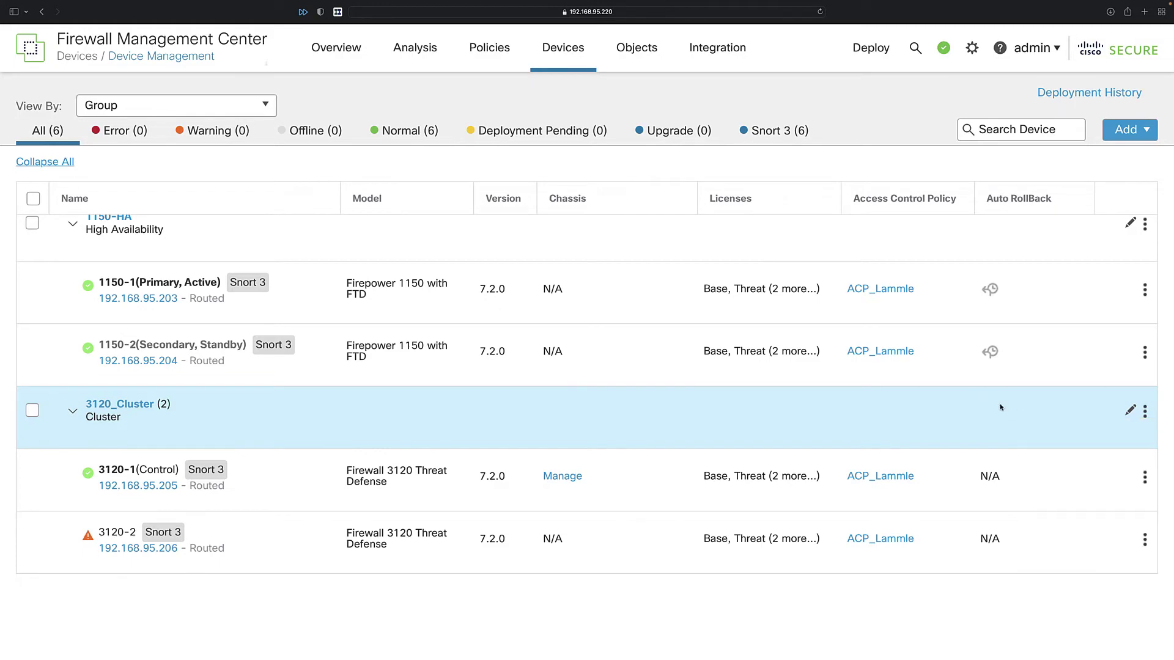
left_click(1130, 410)
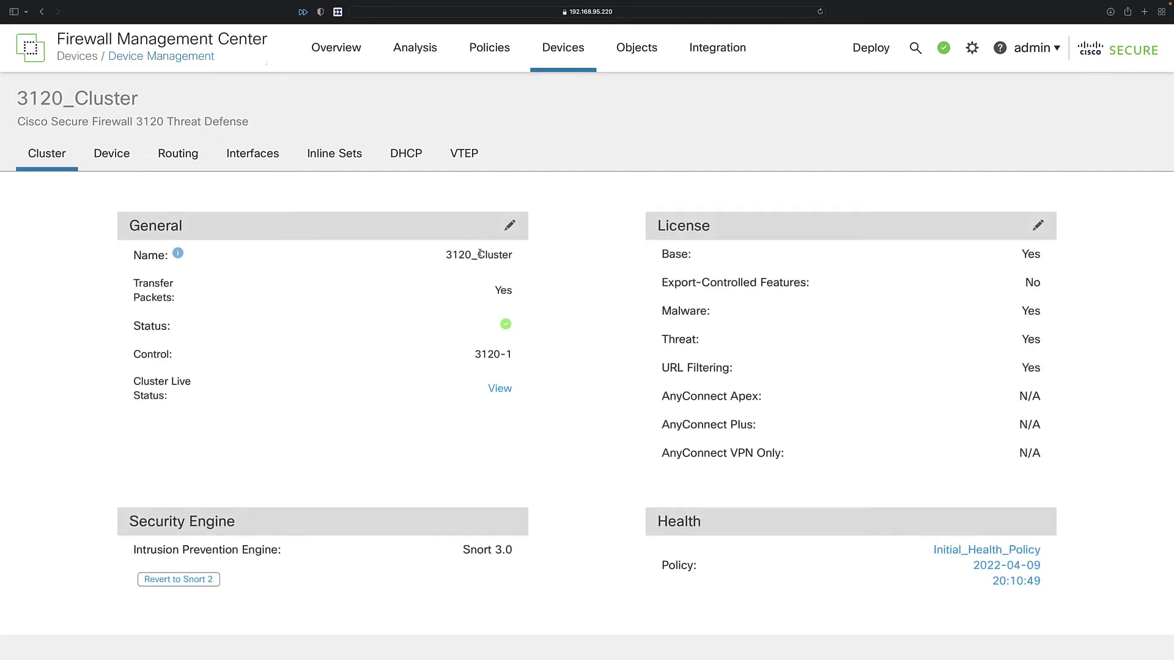
left_click(498, 391)
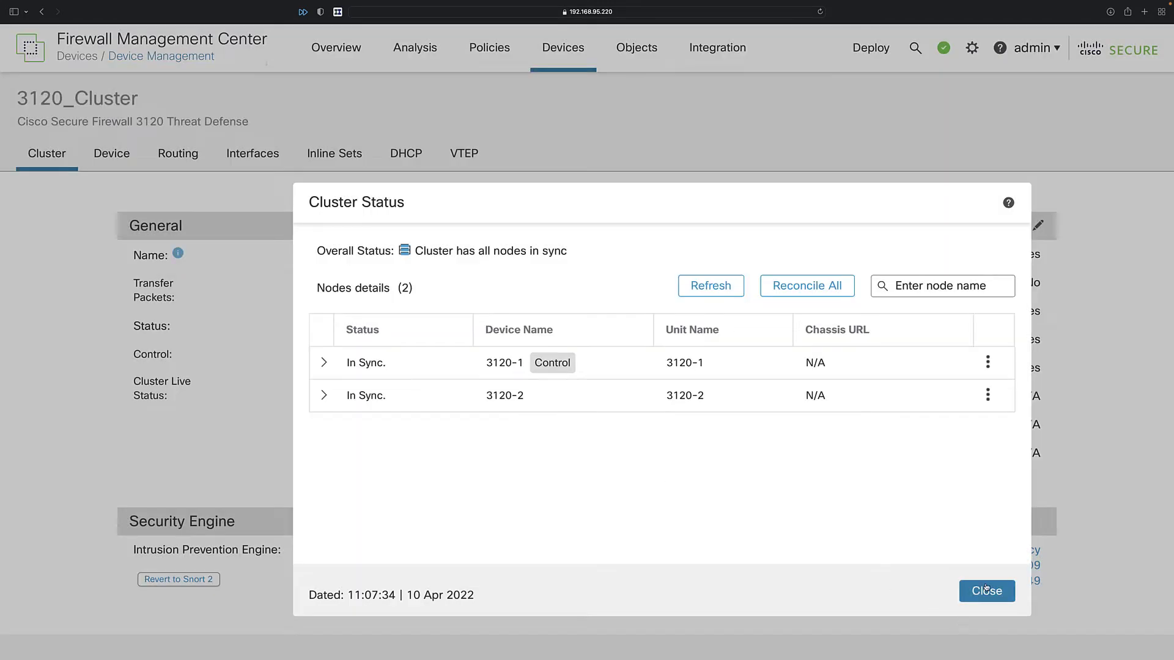
left_click(986, 589)
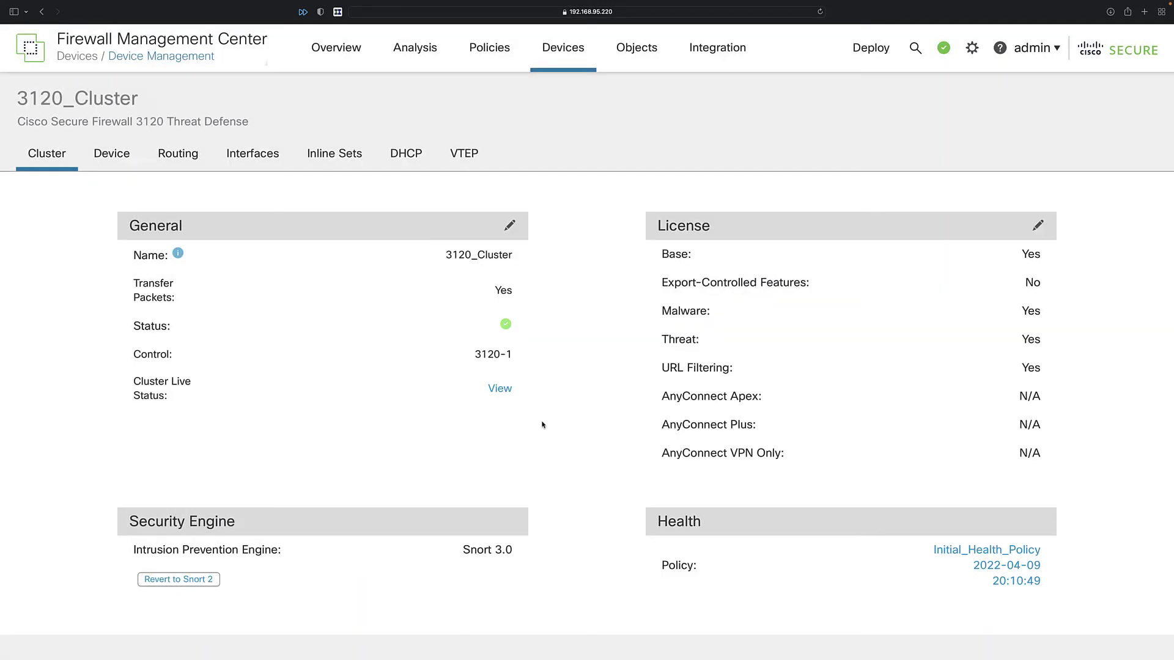
Enable Automatic Application Bypass in the cluster's advanced settings and save it.
scroll(989, 365, "down", 5)
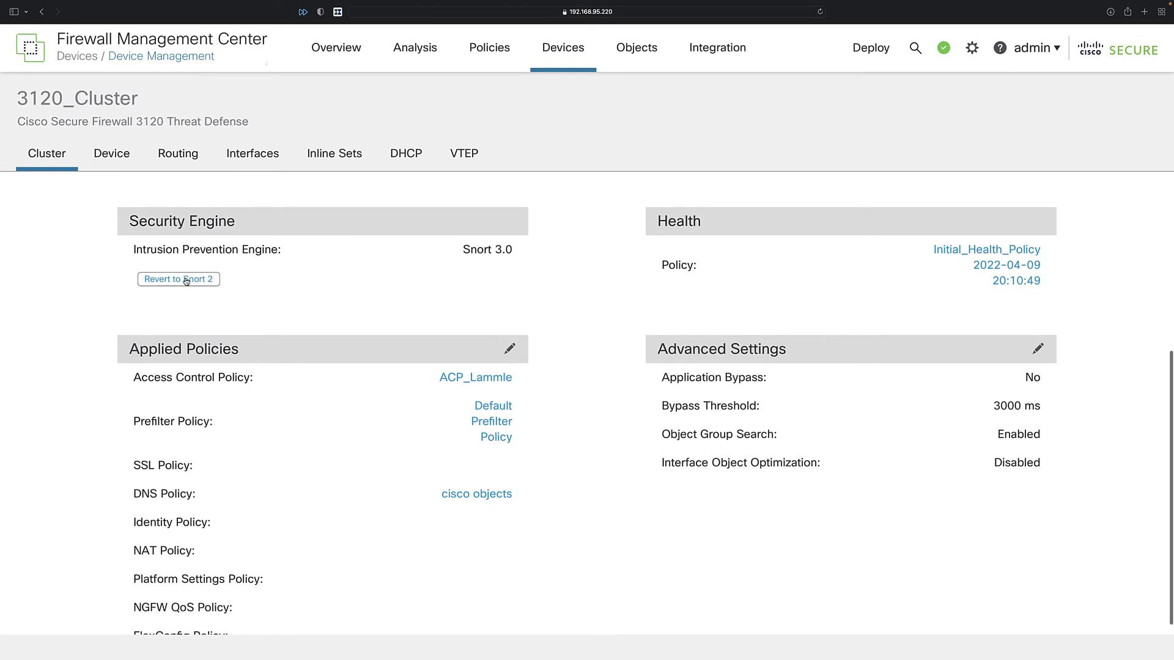
scroll(420, 411, "down", 1)
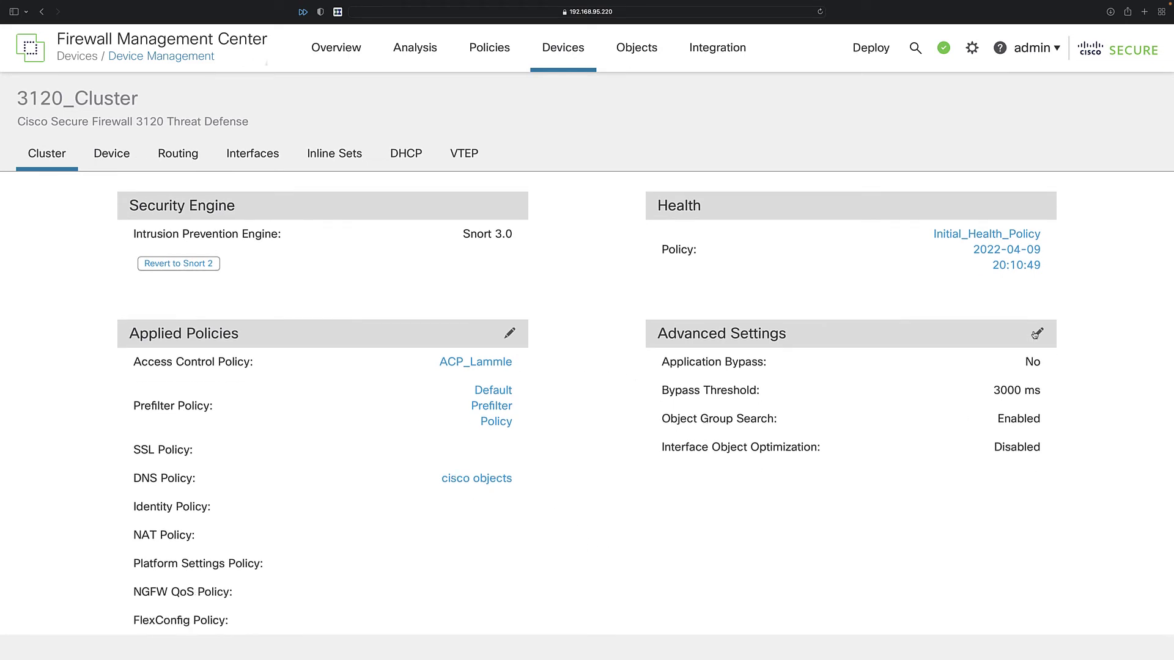
left_click(1038, 333)
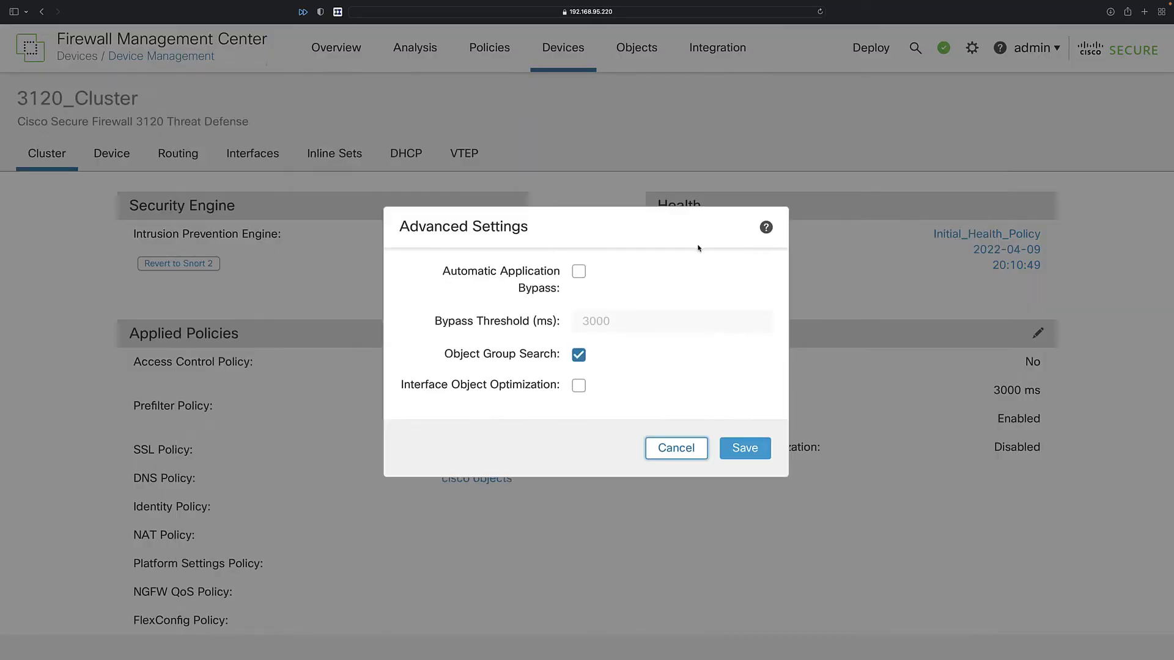
left_click(578, 272)
left_click(748, 451)
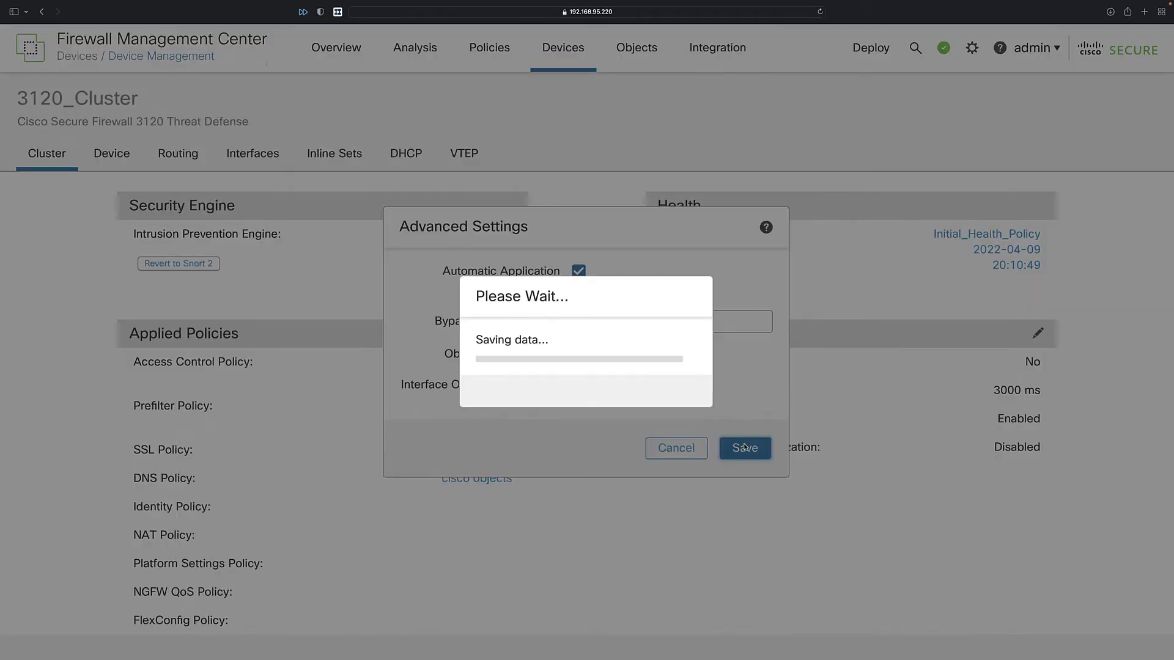
scroll(851, 429, "up", 5)
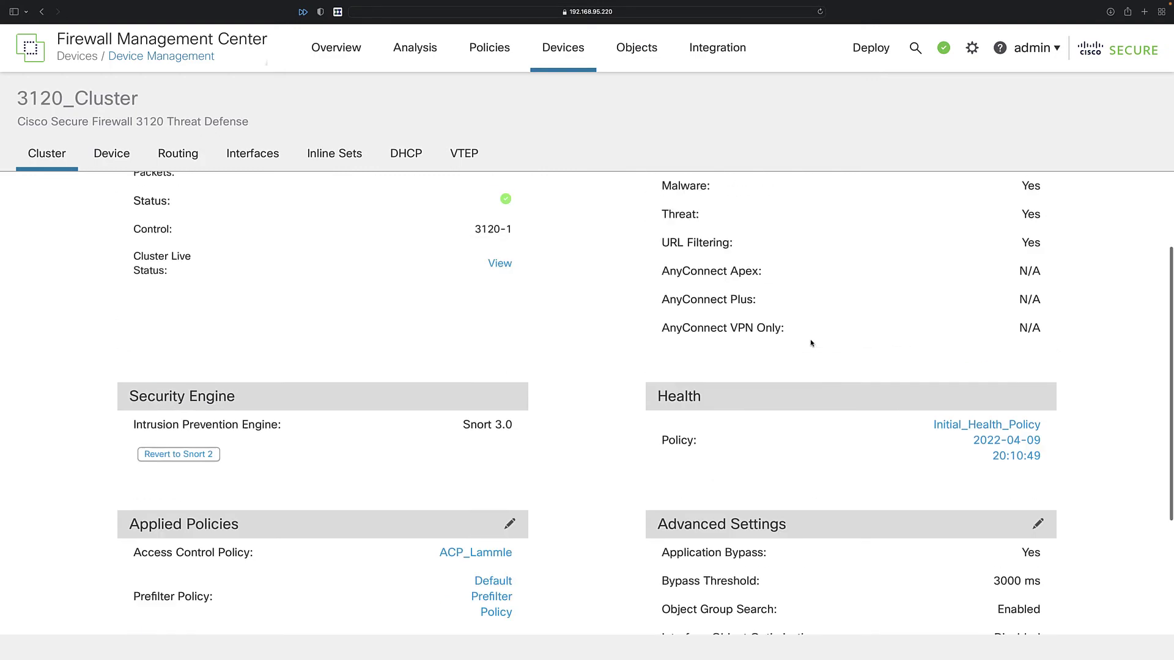
Enable Ethernet1/1 on 3120_Cluster and save the interface configuration.
left_click(112, 158)
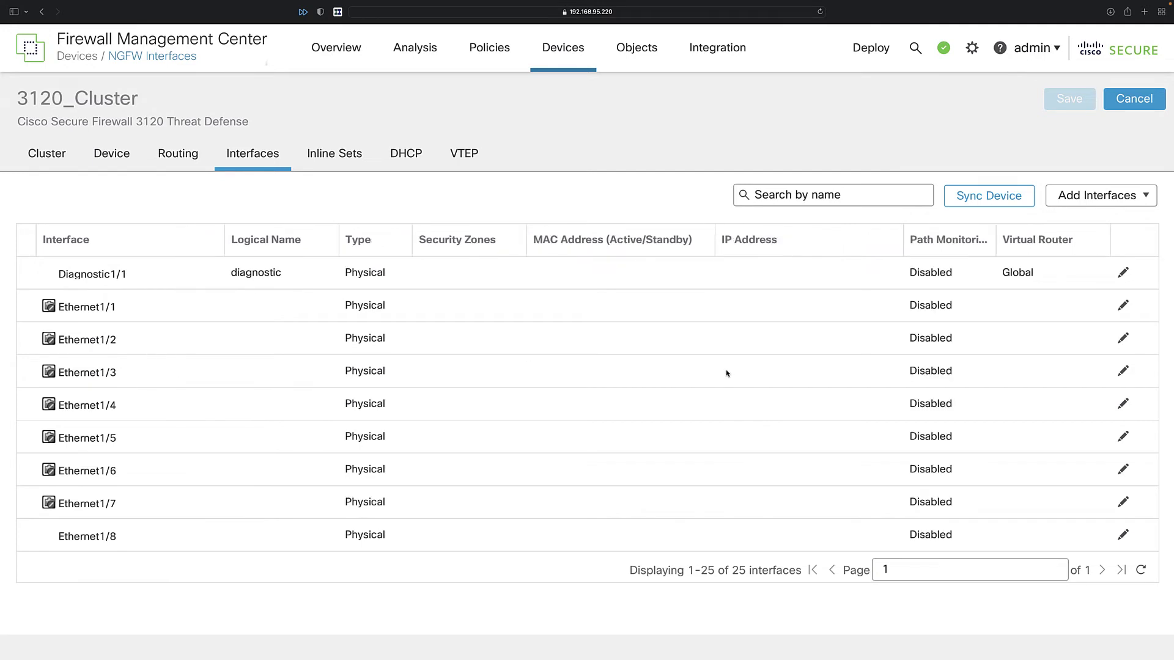
left_click(1124, 306)
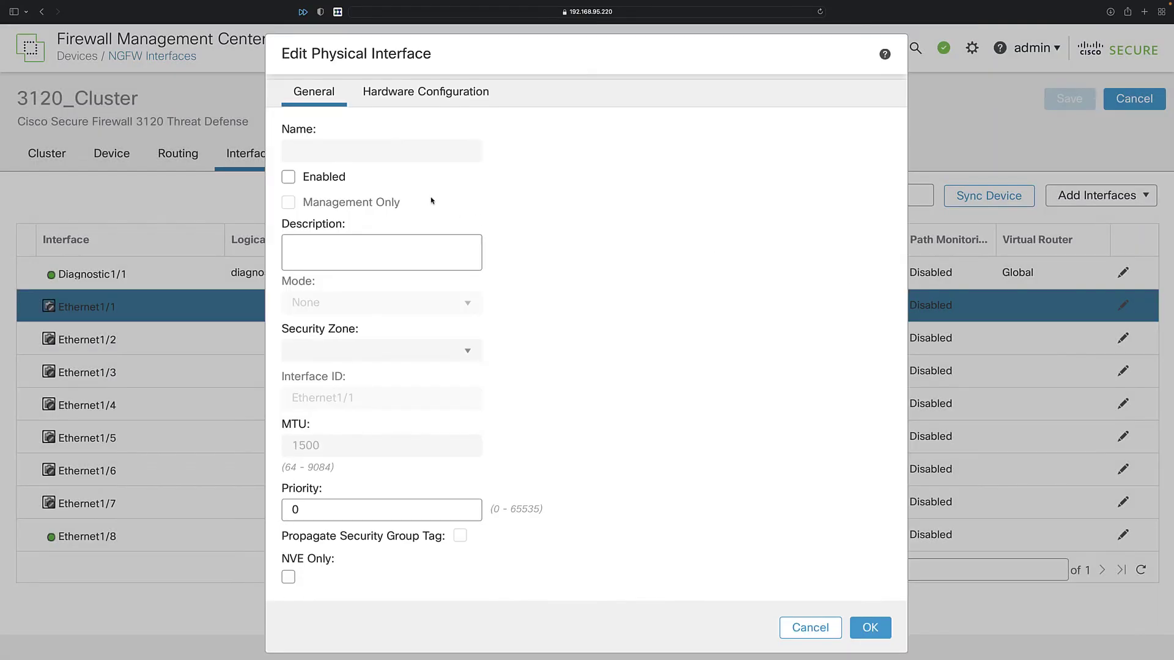
left_click(288, 177)
left_click(868, 628)
left_click(1069, 100)
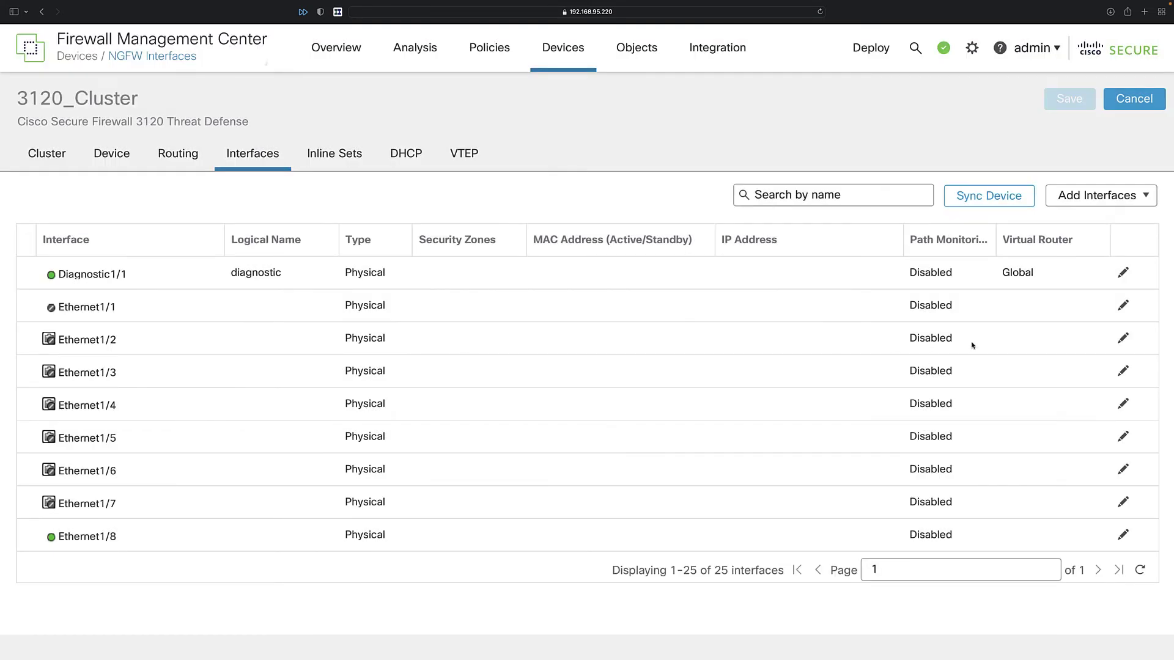
left_click(1089, 196)
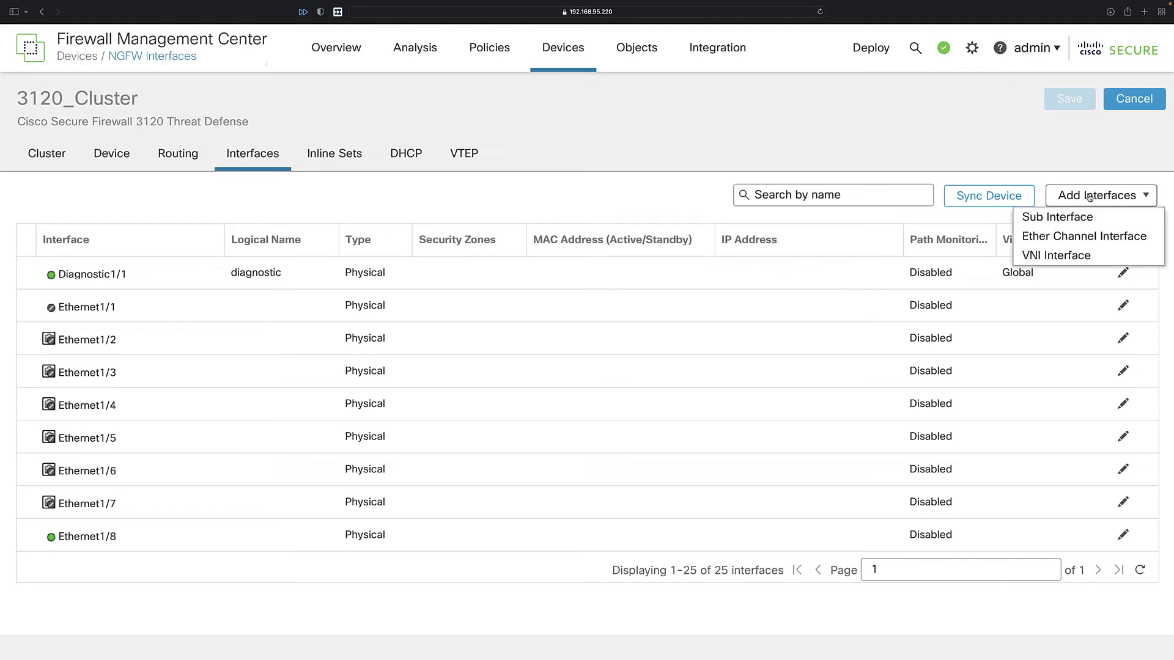
Name the new EtherChannel Po1, in new zone Cluster_outside, with IPv4 192.168.4.227/27.
left_click(1064, 236)
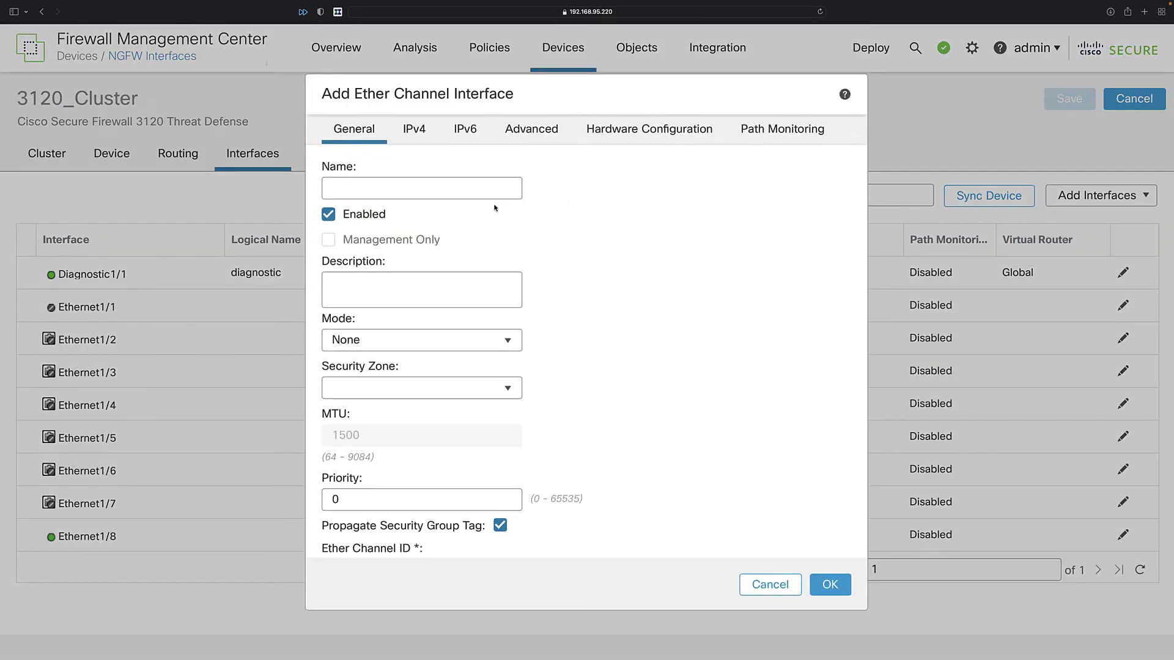
left_click(438, 187)
type("Po")
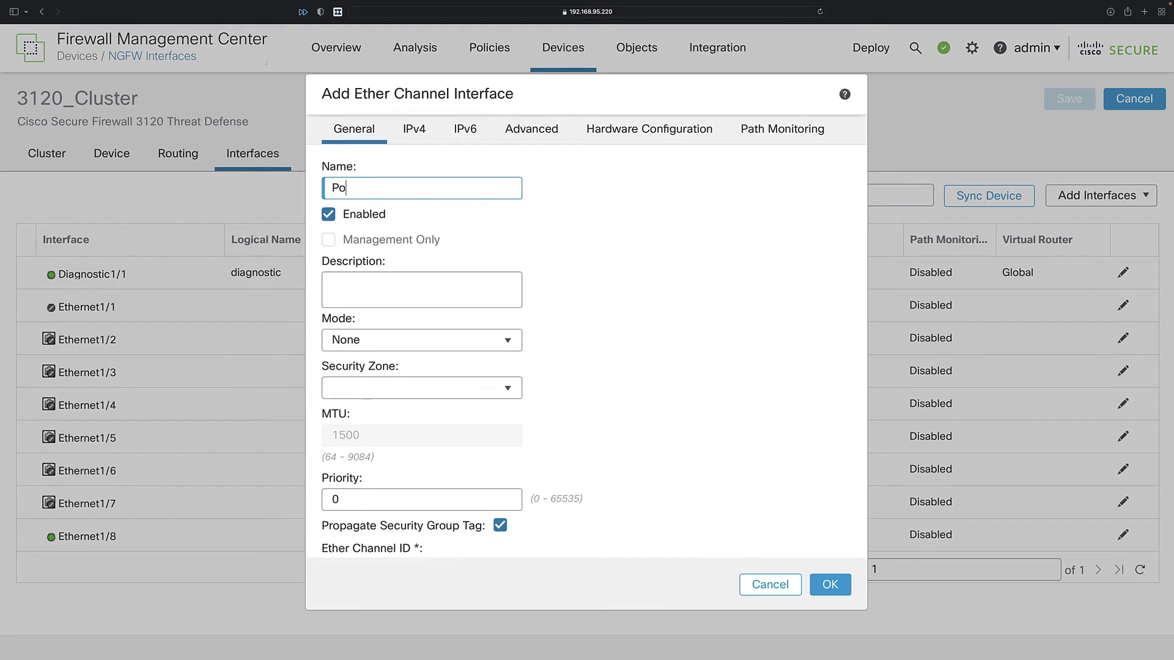
type("1")
left_click(387, 389)
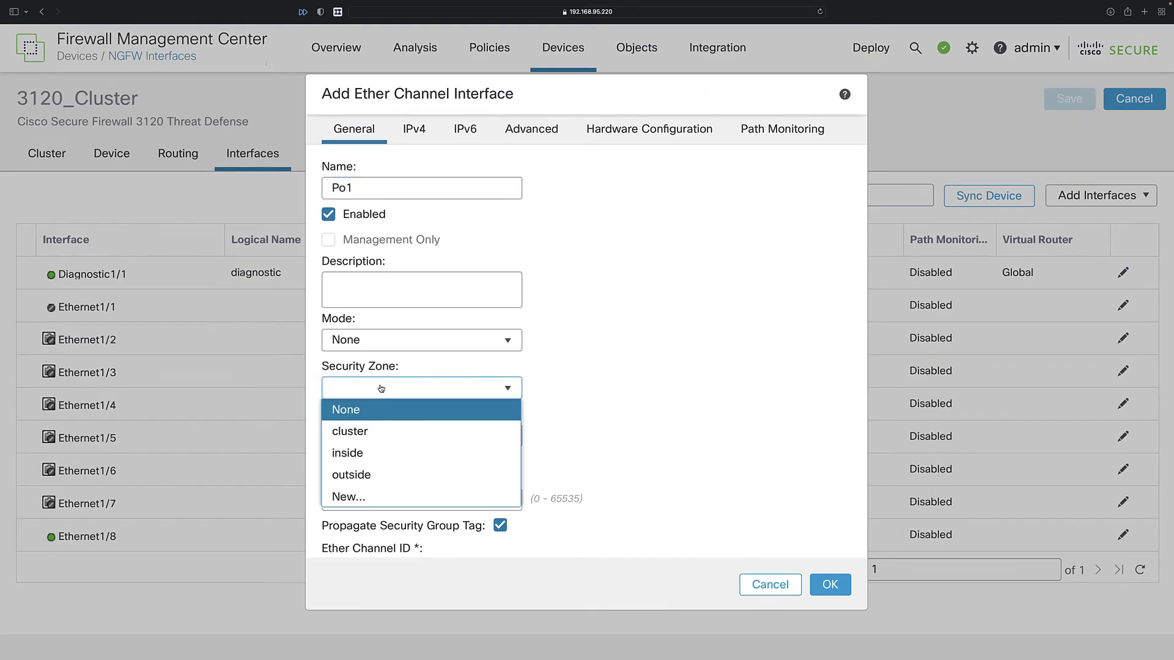
left_click(381, 389)
left_click(381, 389)
left_click(350, 497)
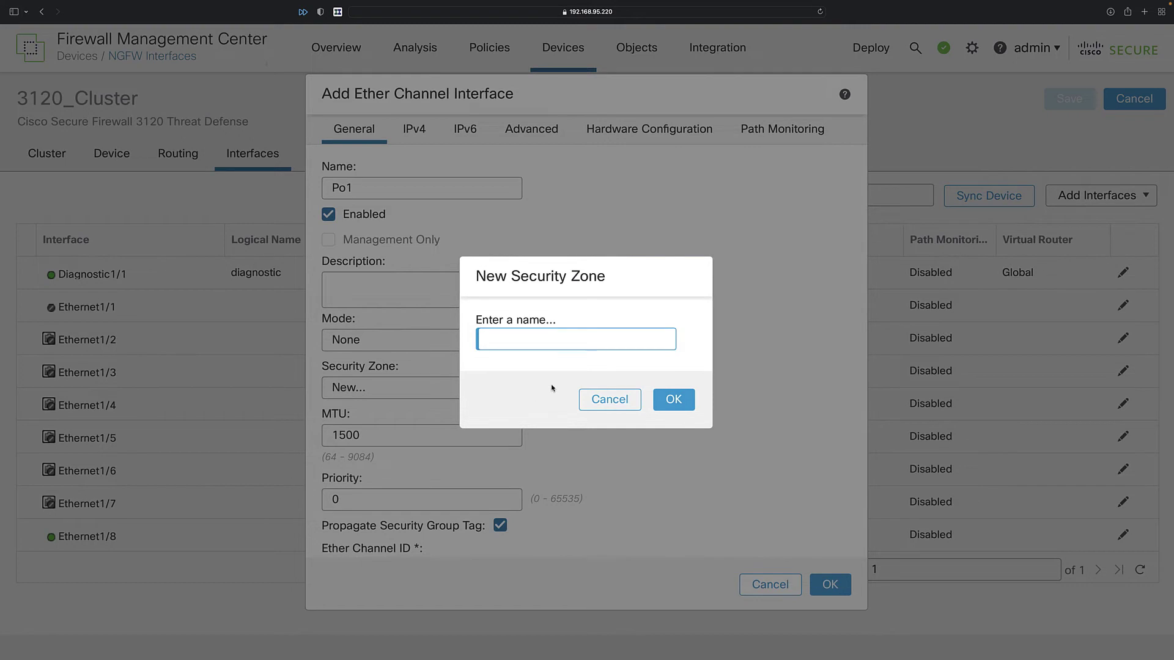
type("Cluster_outside")
left_click(673, 399)
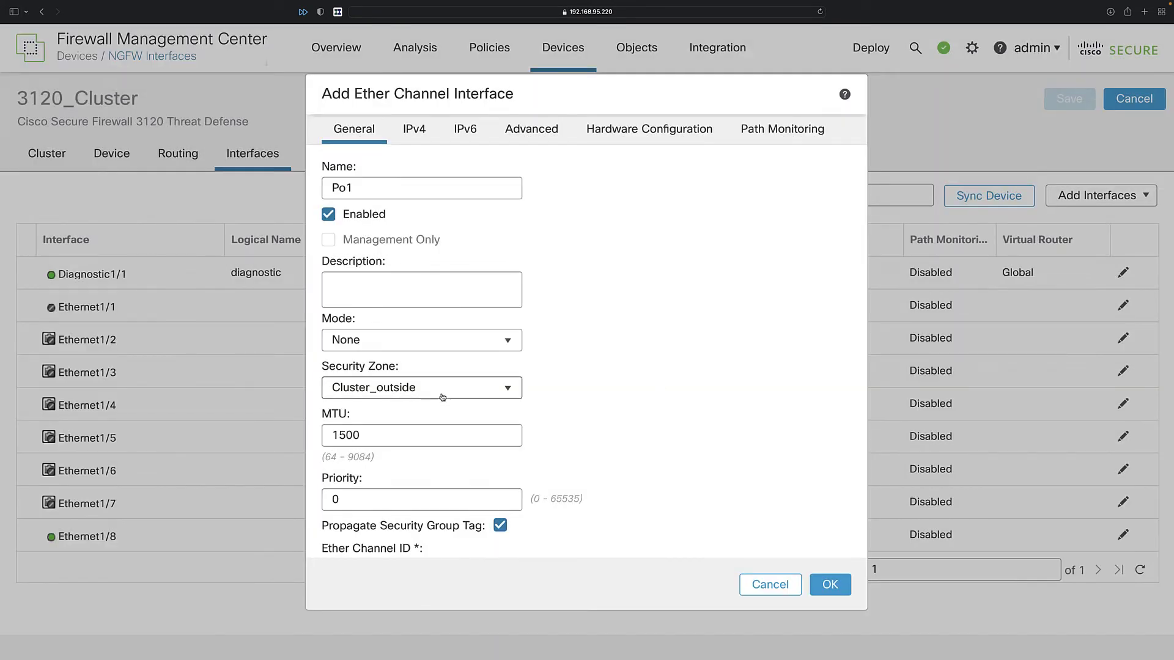
left_click(415, 141)
left_click(438, 235)
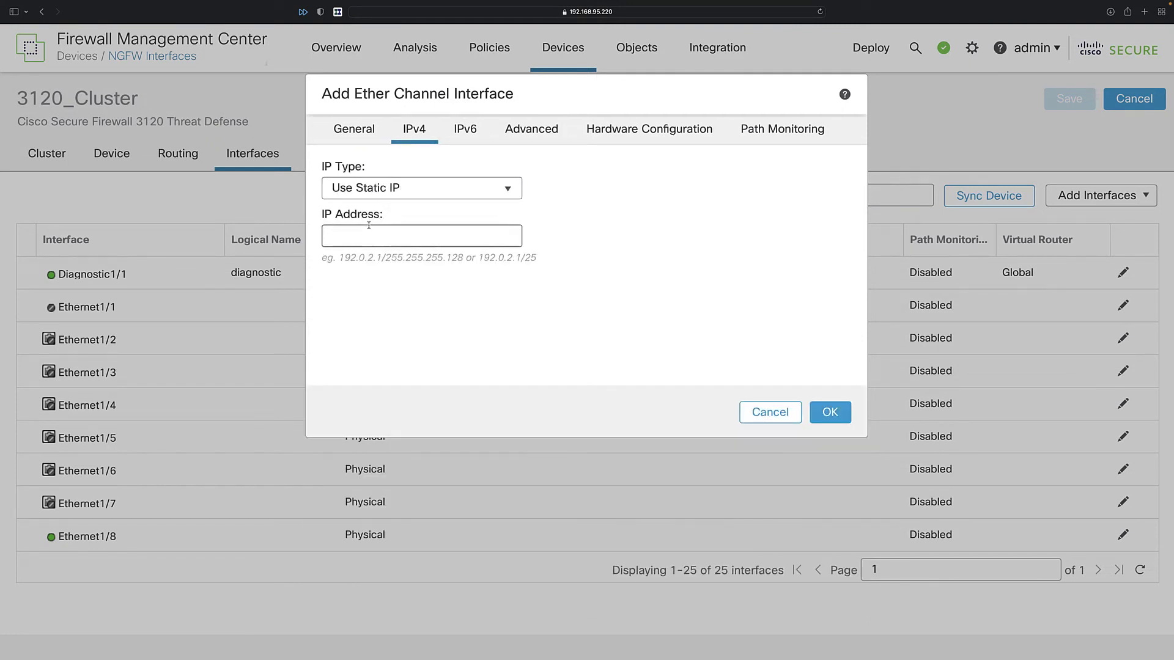
type("192.168.4.227/27")
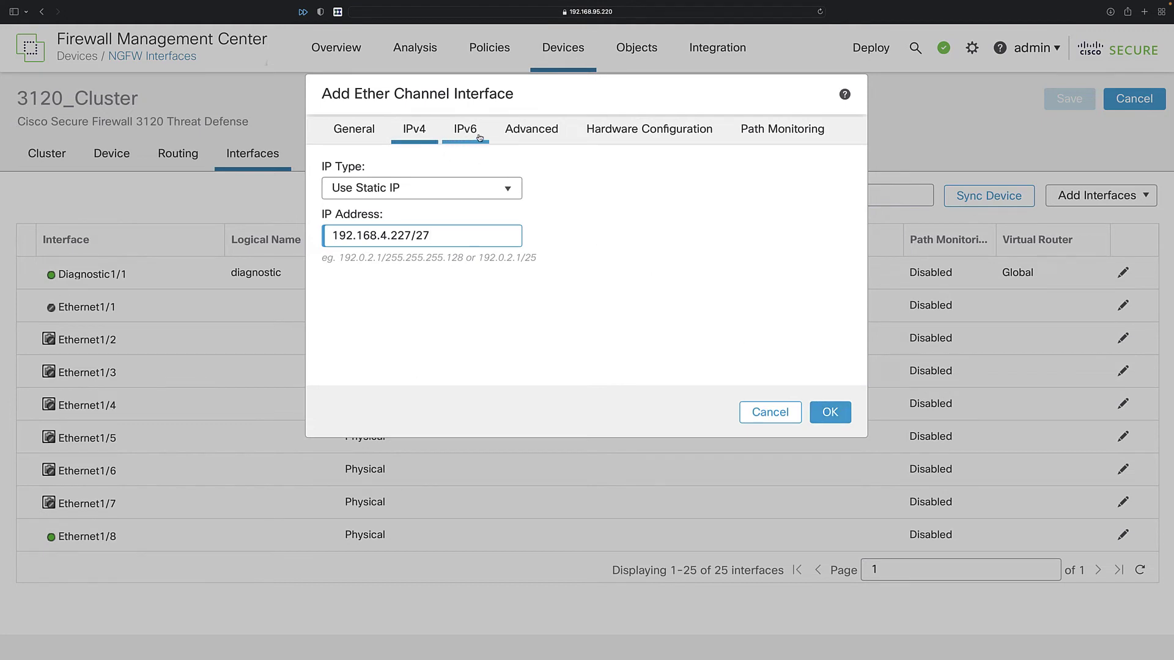
Set LACP mode On, EtherChannel ID 1, member Ethernet1/1, and confirm the interface.
left_click(536, 132)
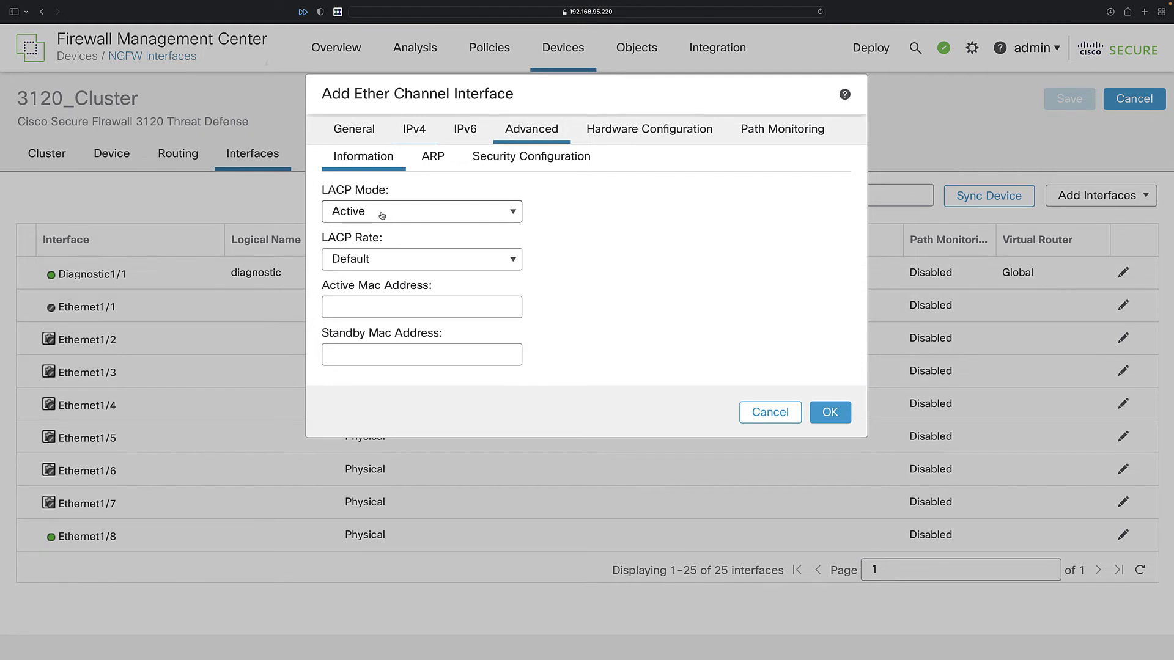
left_click(382, 215)
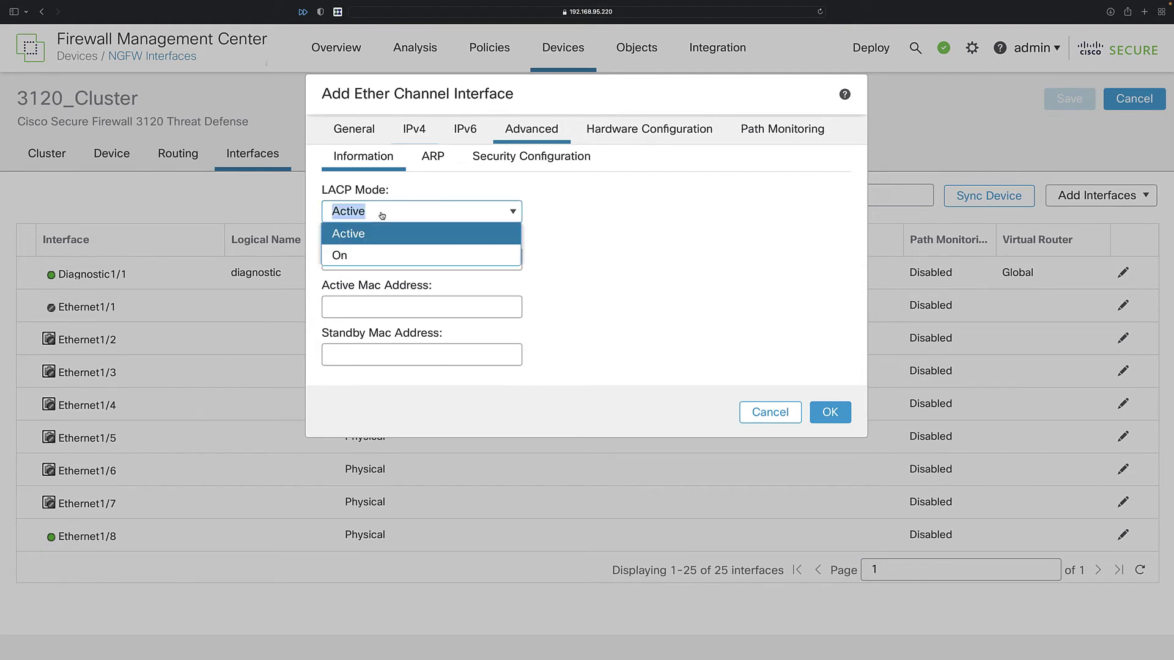
left_click(353, 258)
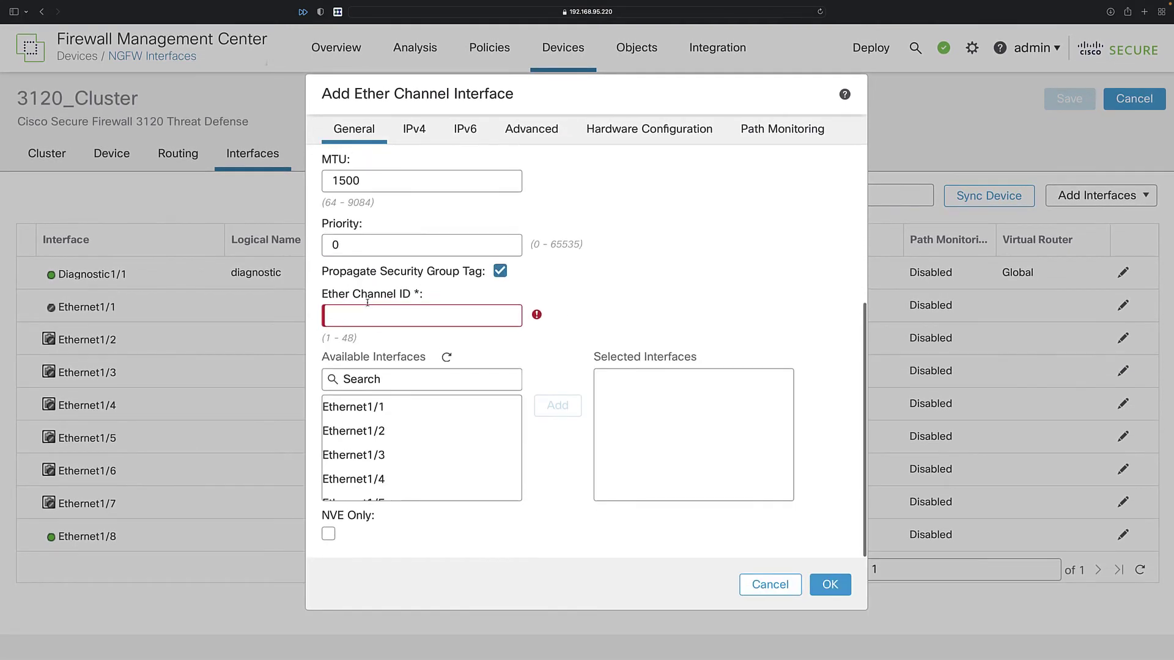
left_click(364, 316)
type("1")
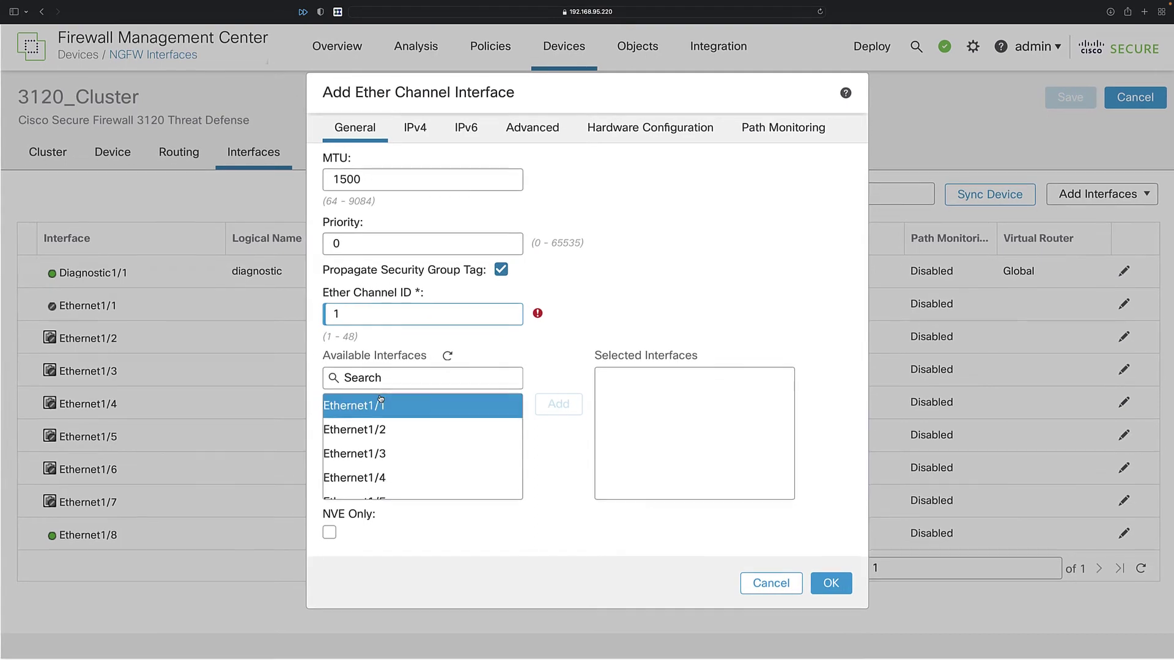
scroll(379, 453, "down", 3)
scroll(378, 462, "up", 3)
left_click(367, 407)
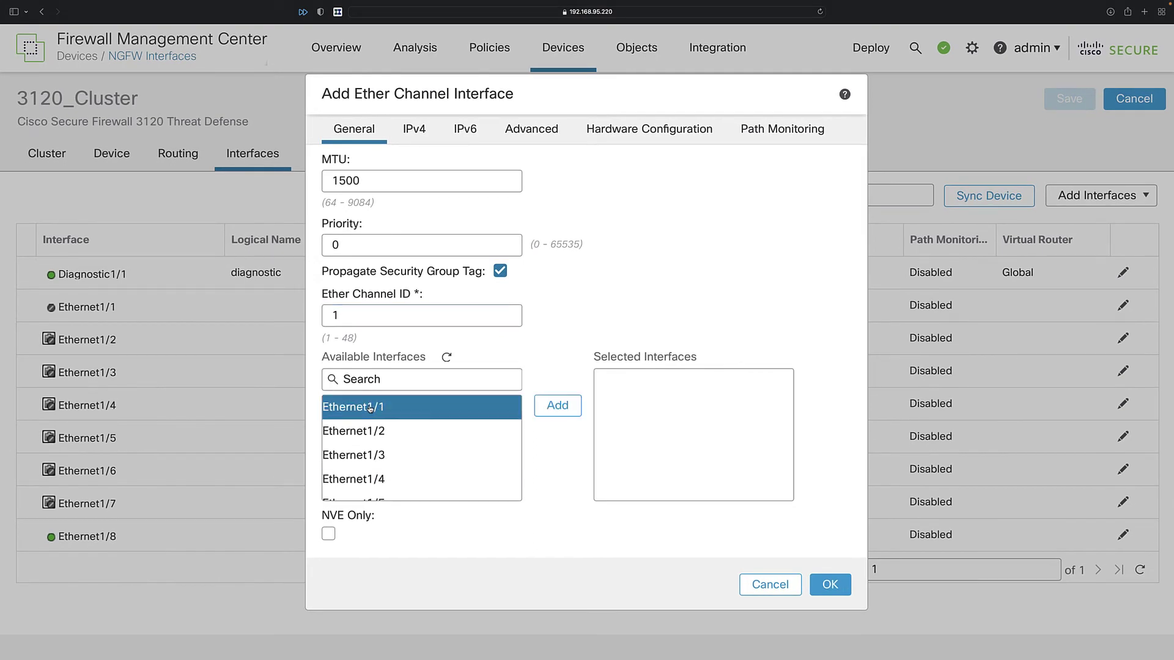
left_click(556, 407)
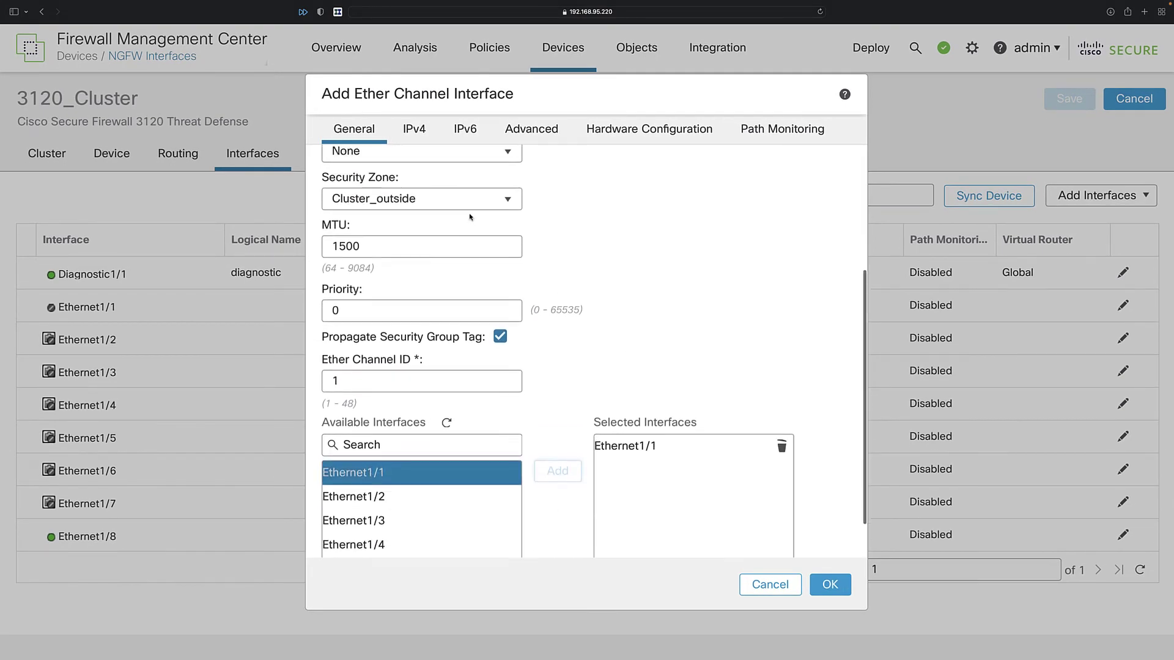
scroll(470, 215, "up", 5)
scroll(383, 360, "down", 5)
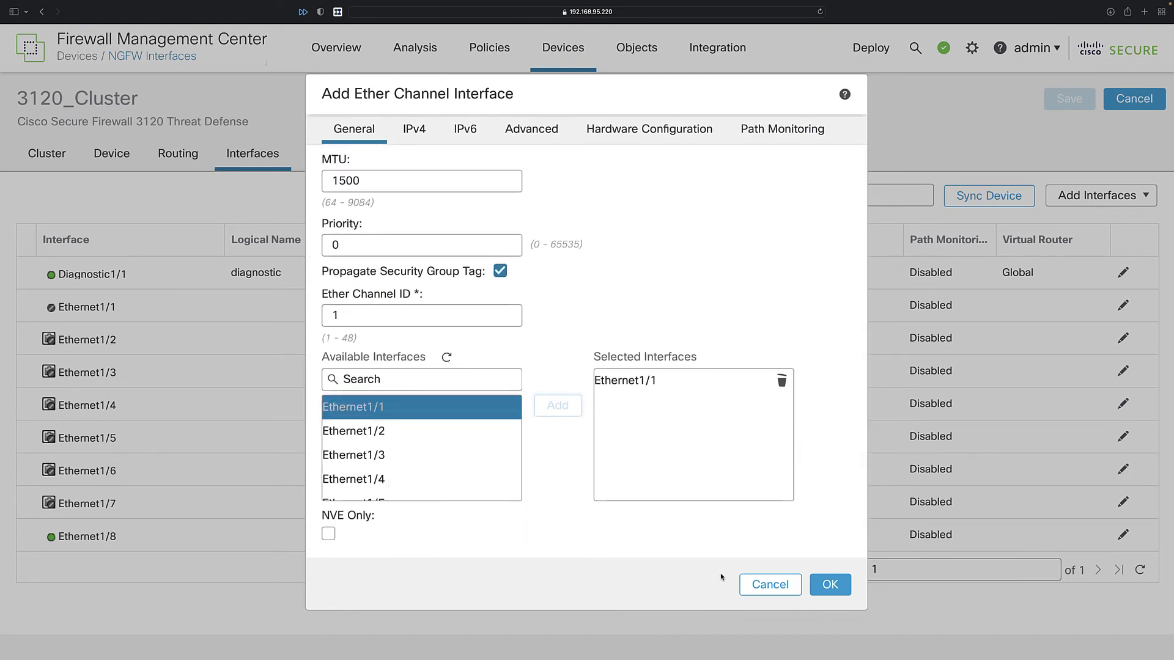
left_click(830, 584)
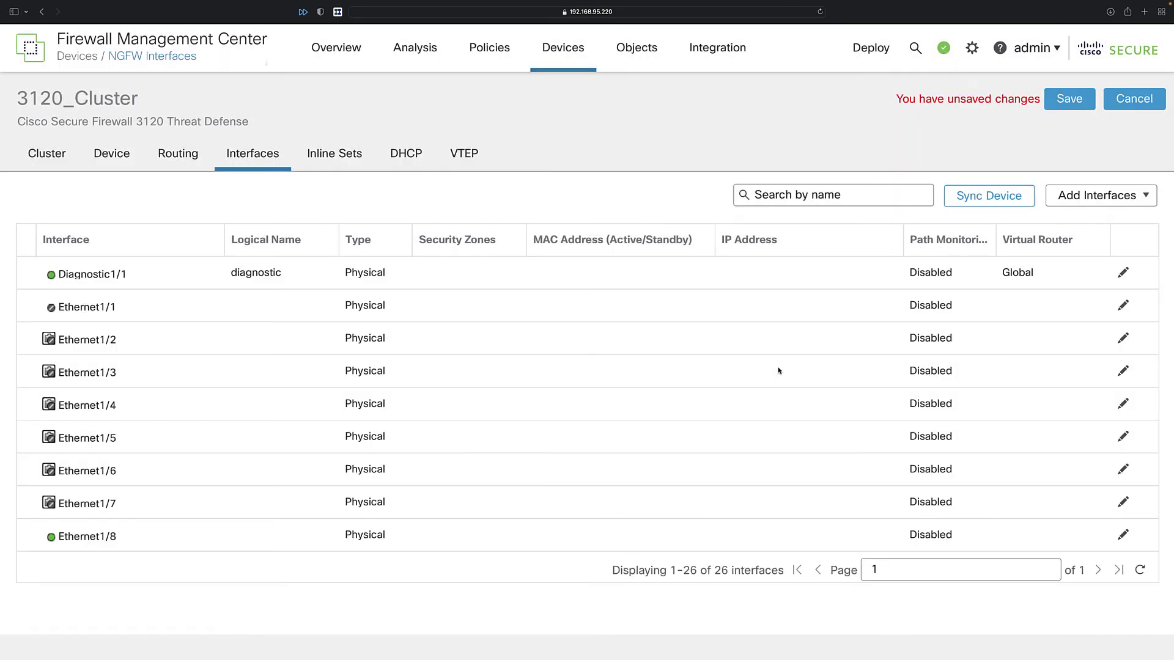
Save the interface changes and check the Port-channel1 row in the interface table.
left_click(1070, 99)
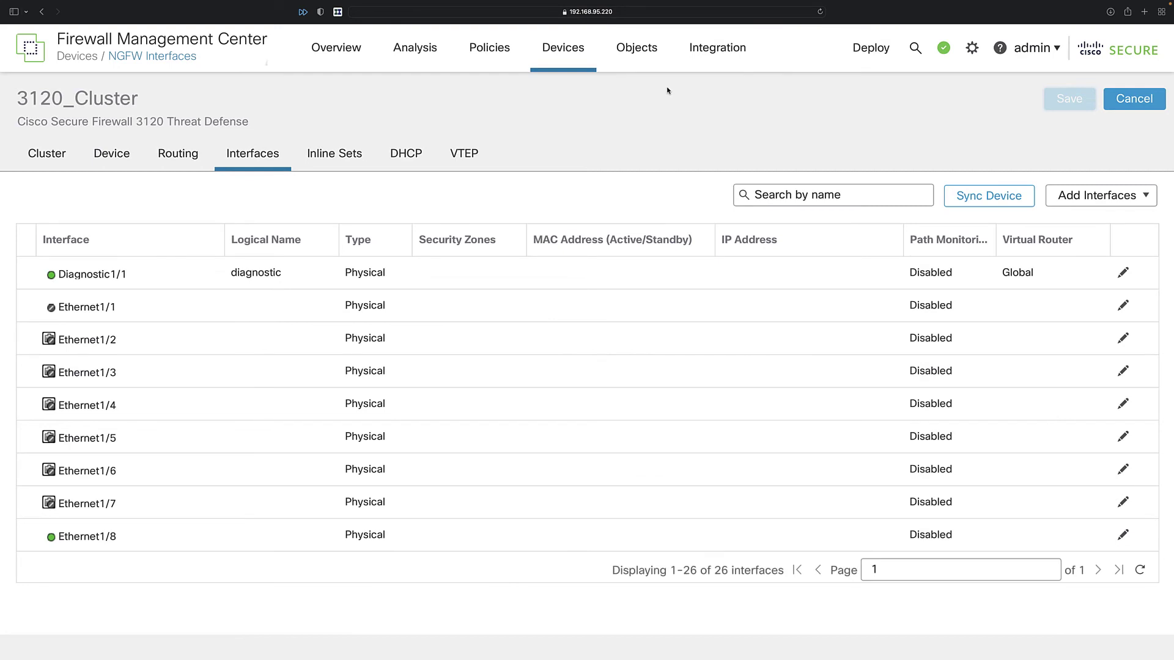
scroll(692, 346, "down", 10)
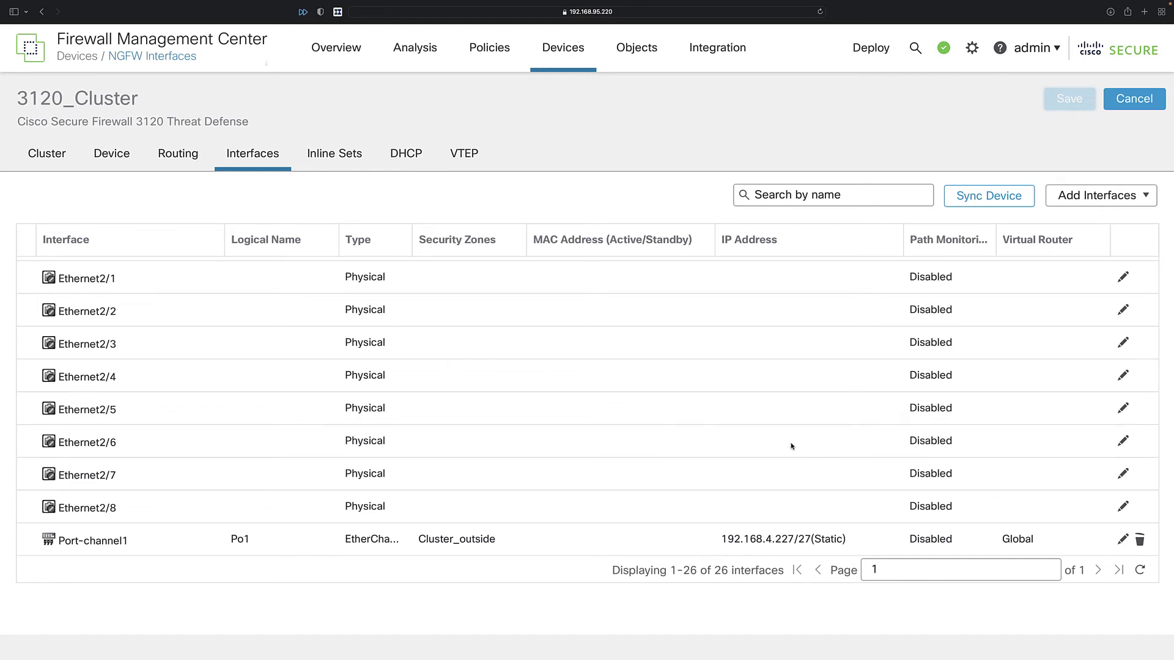
scroll(792, 447, "up", 10)
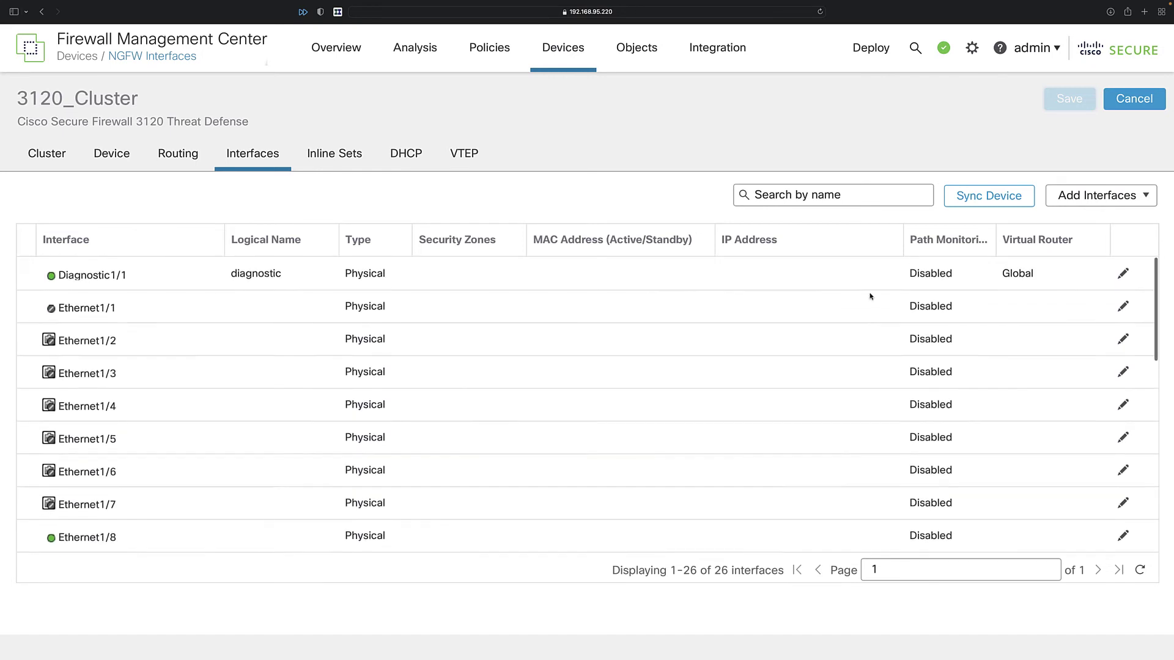
Start a new static route in the cluster's routing settings on interface Po1 to any-ipv4.
left_click(186, 159)
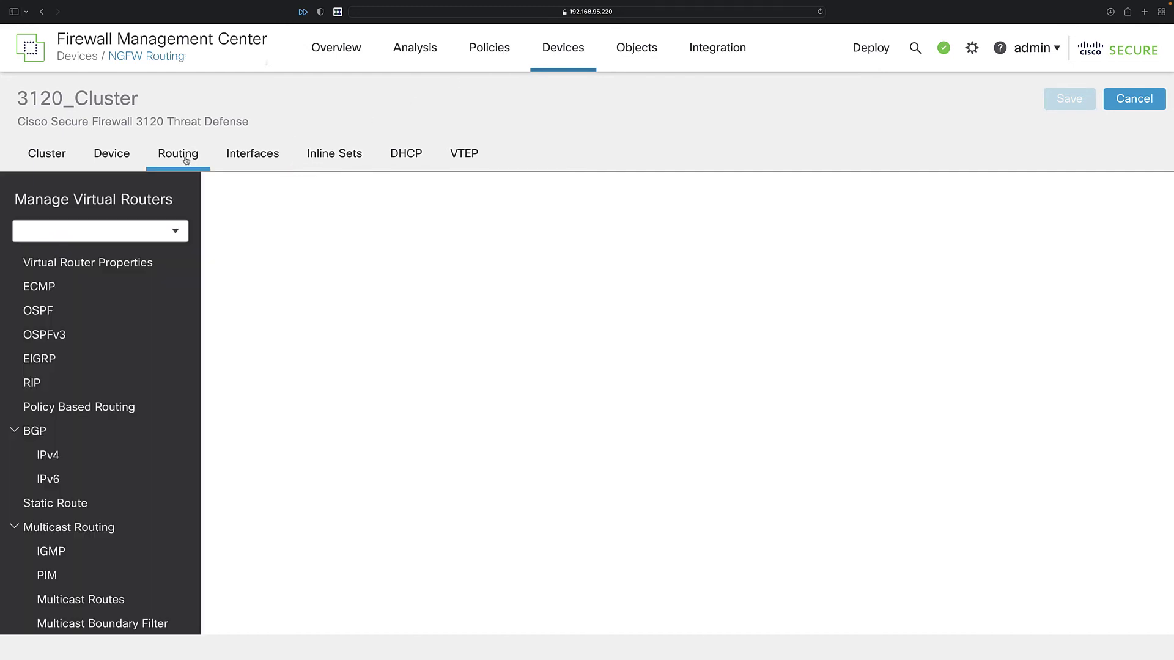
left_click(46, 509)
left_click(1110, 197)
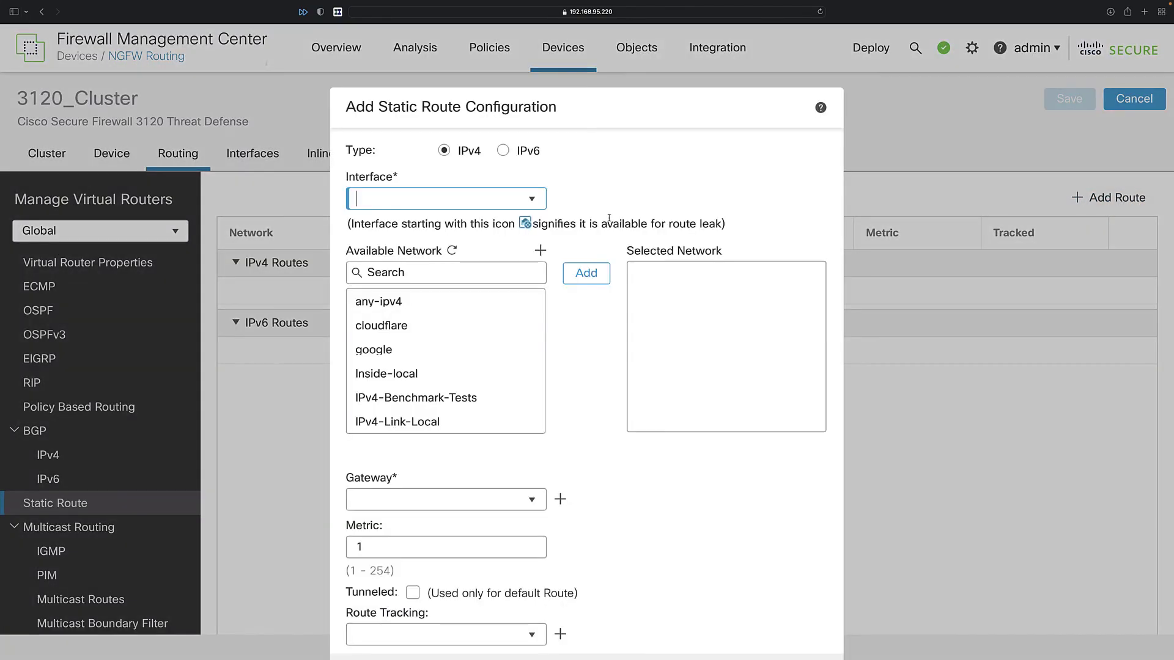
left_click(532, 200)
left_click(421, 273)
double_click(379, 302)
Set the route's gateway to 192.168.4.1, save the routing changes, and list pending deployments.
left_click(423, 500)
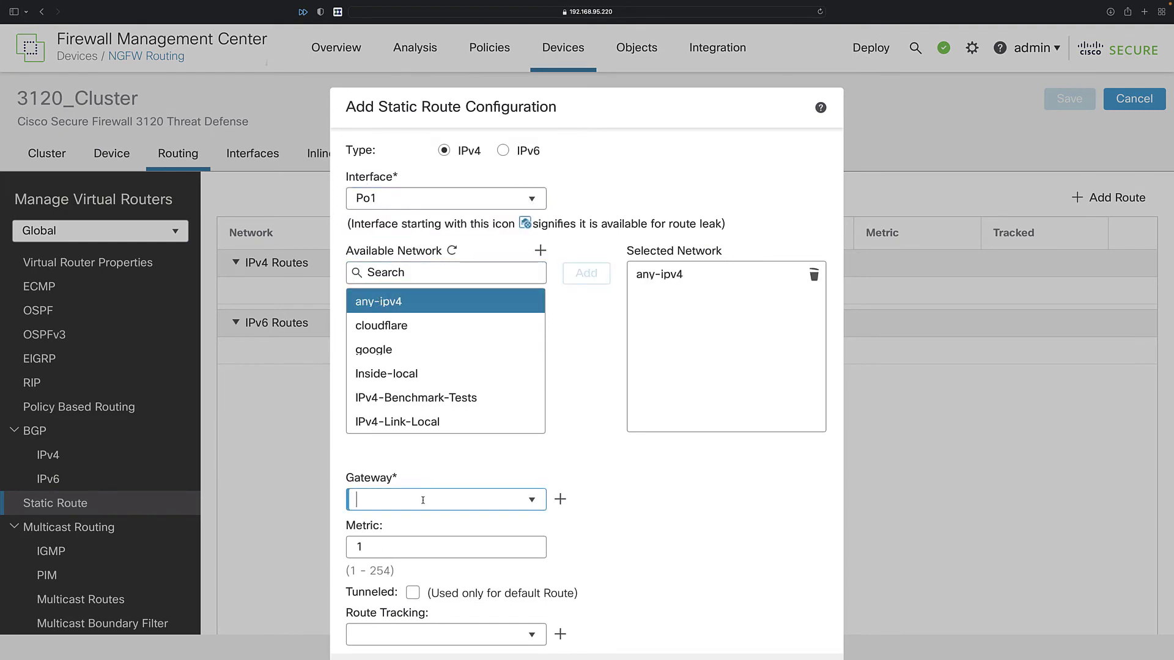
type("192.168.4.1")
key("Return")
left_click(1070, 98)
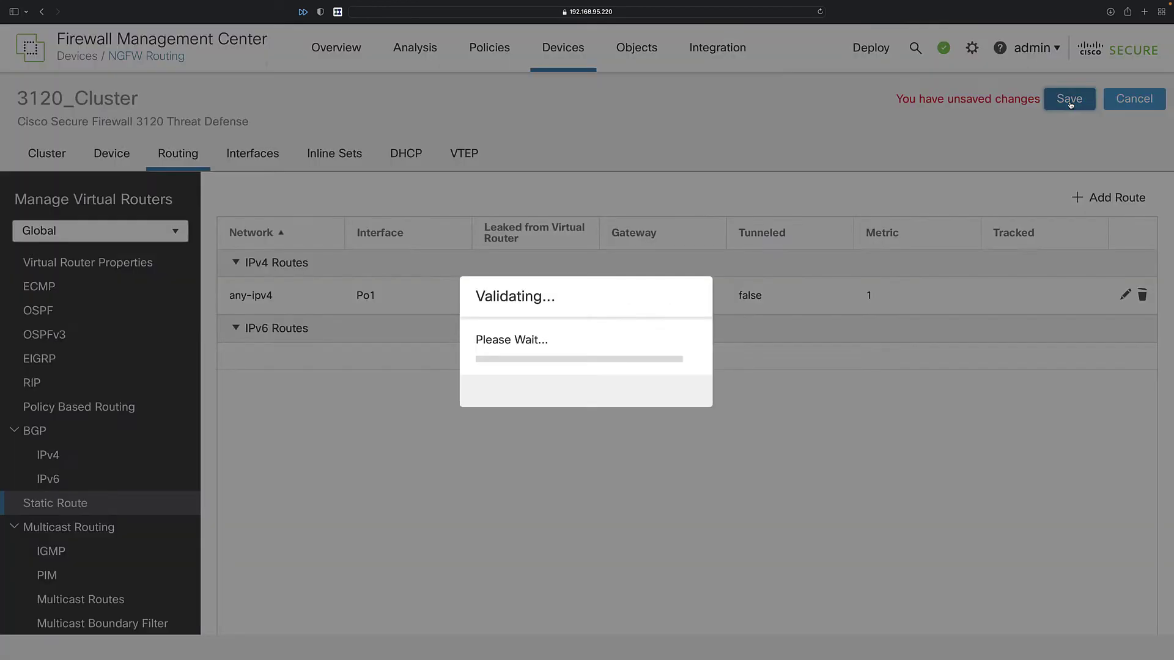
left_click(869, 54)
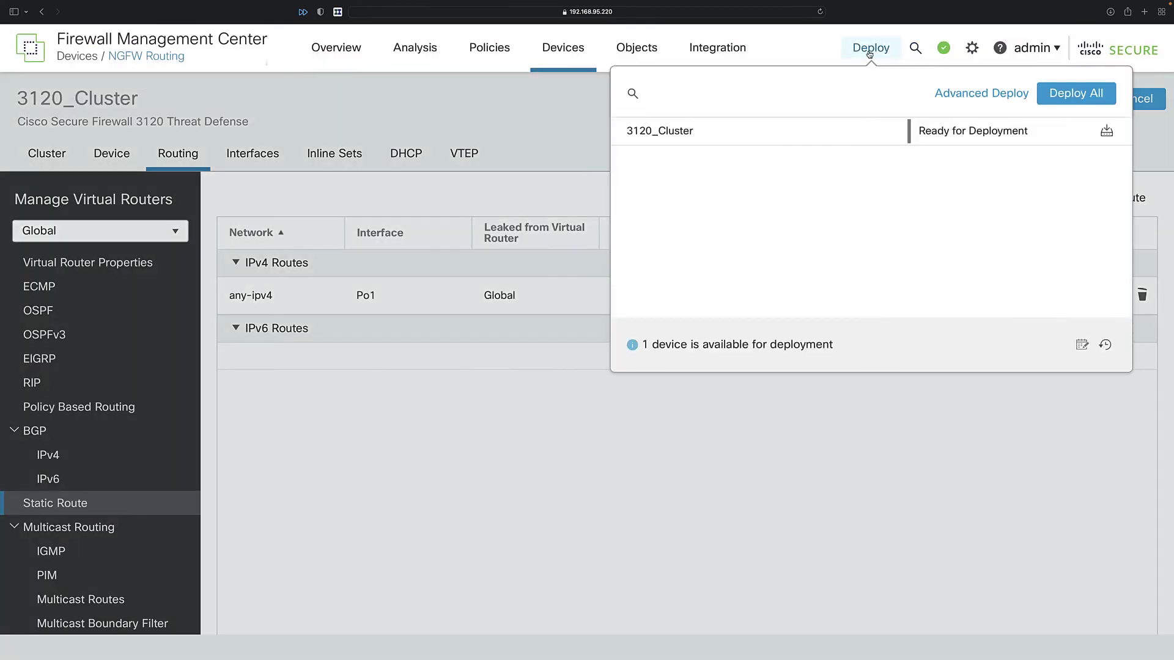
Deploy all changes to 3120_Cluster, then check its Port-channel1 interface at 192.168.4.227/24.
left_click(1061, 94)
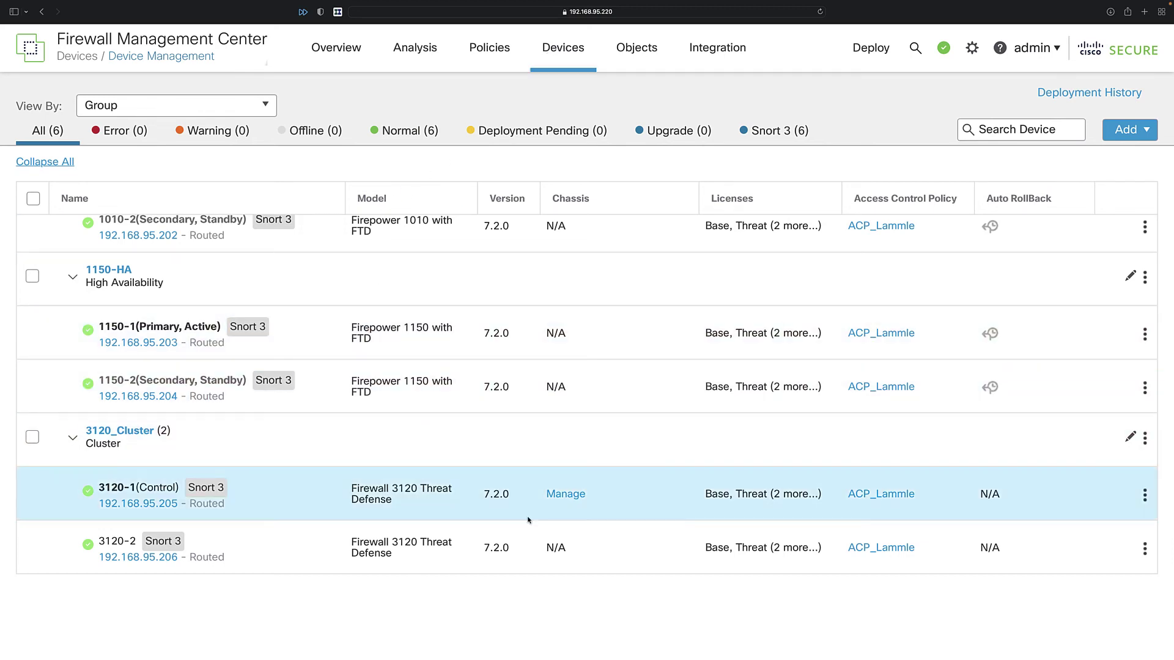
left_click(1130, 438)
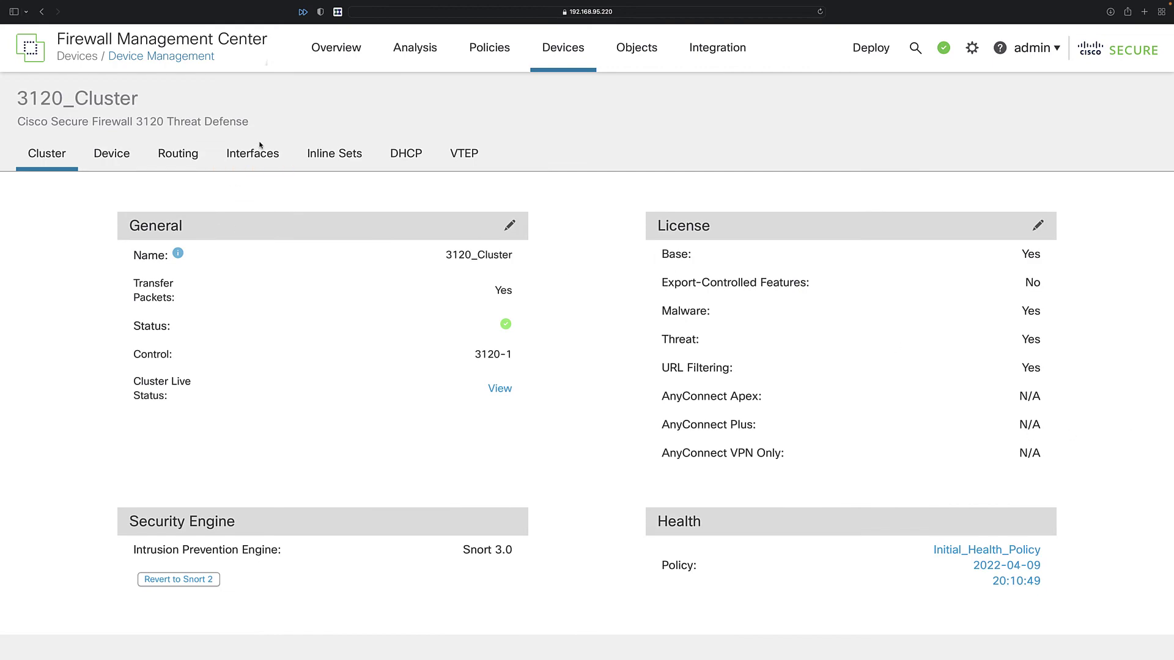
left_click(255, 154)
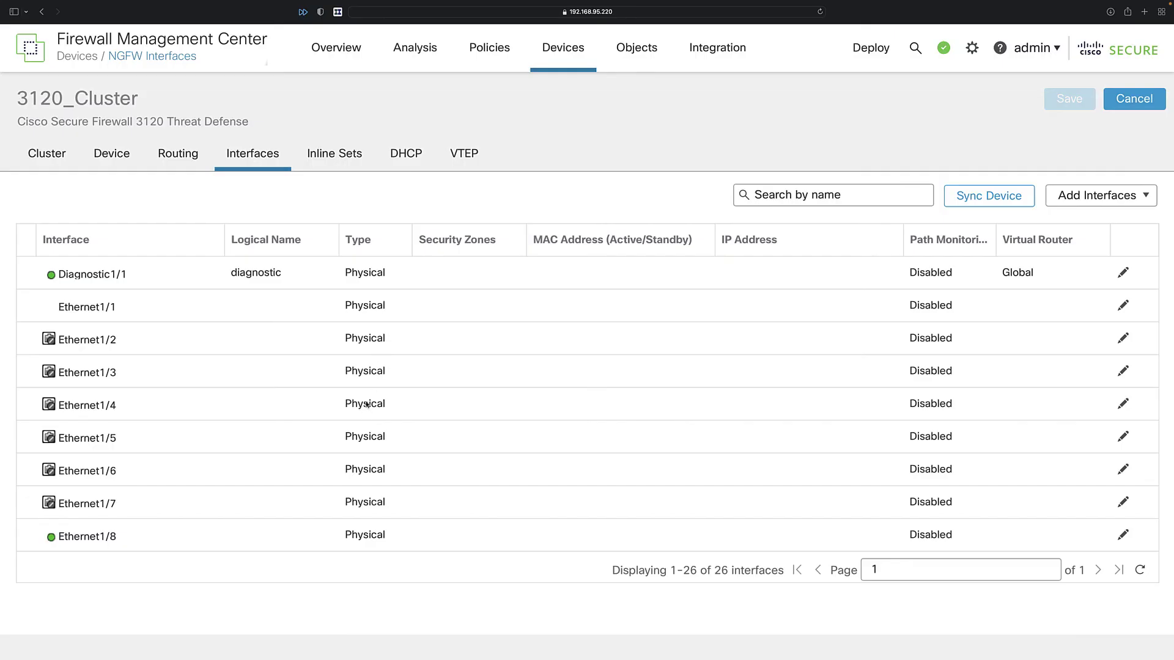
scroll(437, 475, "down", 10)
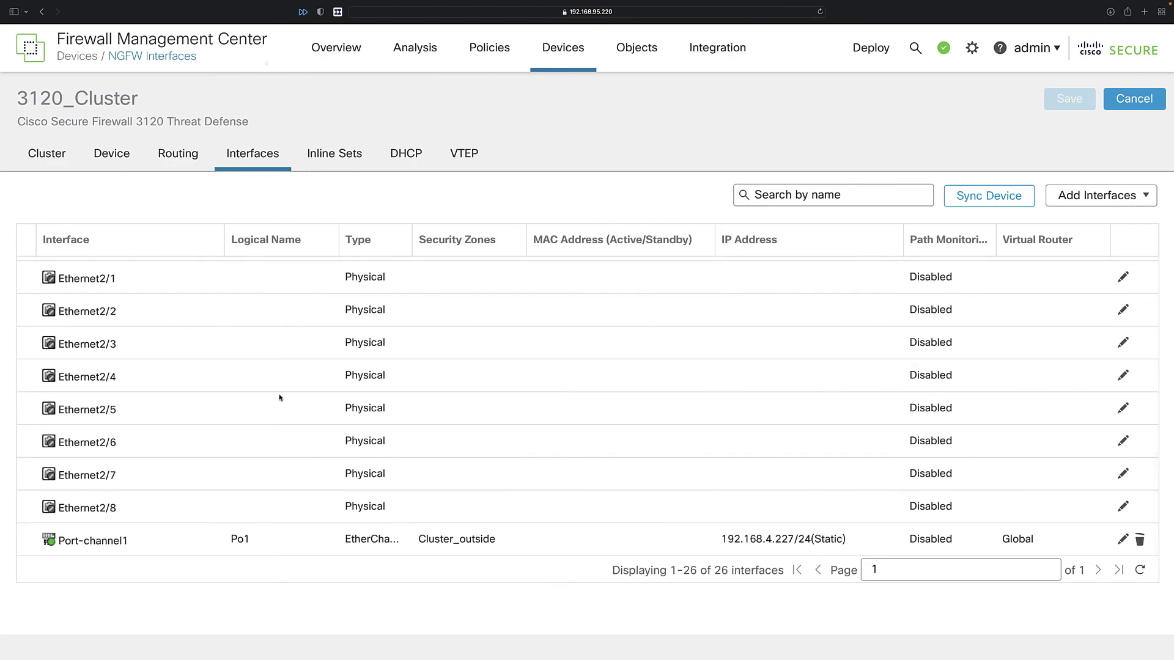
key("ctrl+Left")
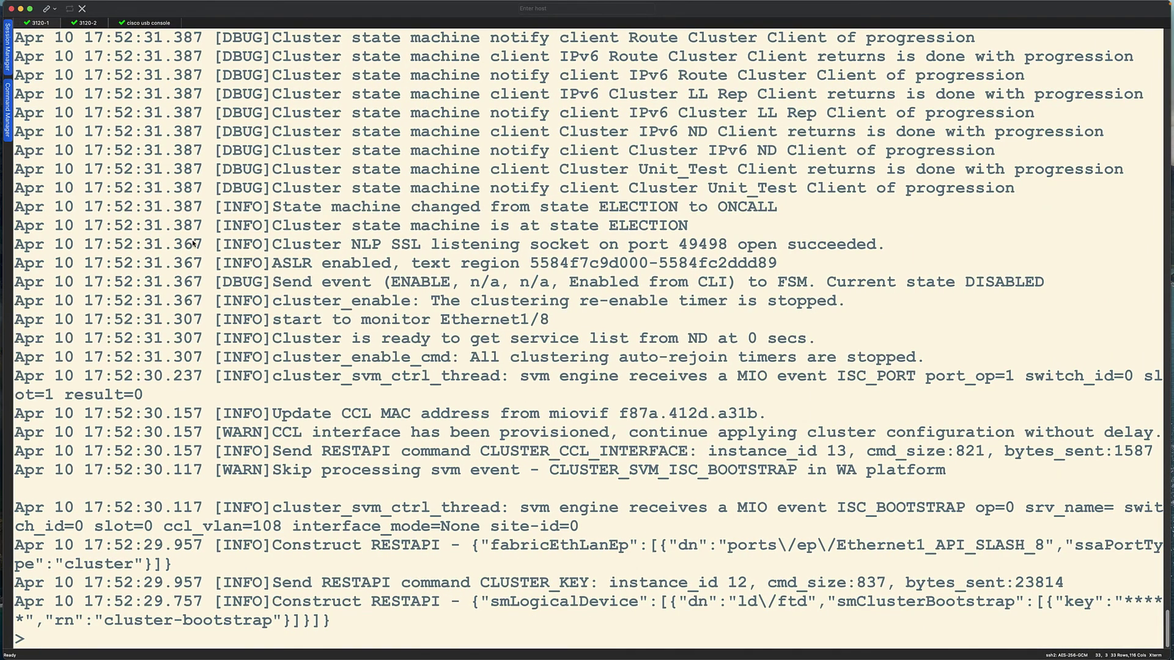
Run show running-config cluster on both the 3120-1 and 3120-2 sessions.
key("Return")
key("Return")
key("Return")
type("show running-config cluster")
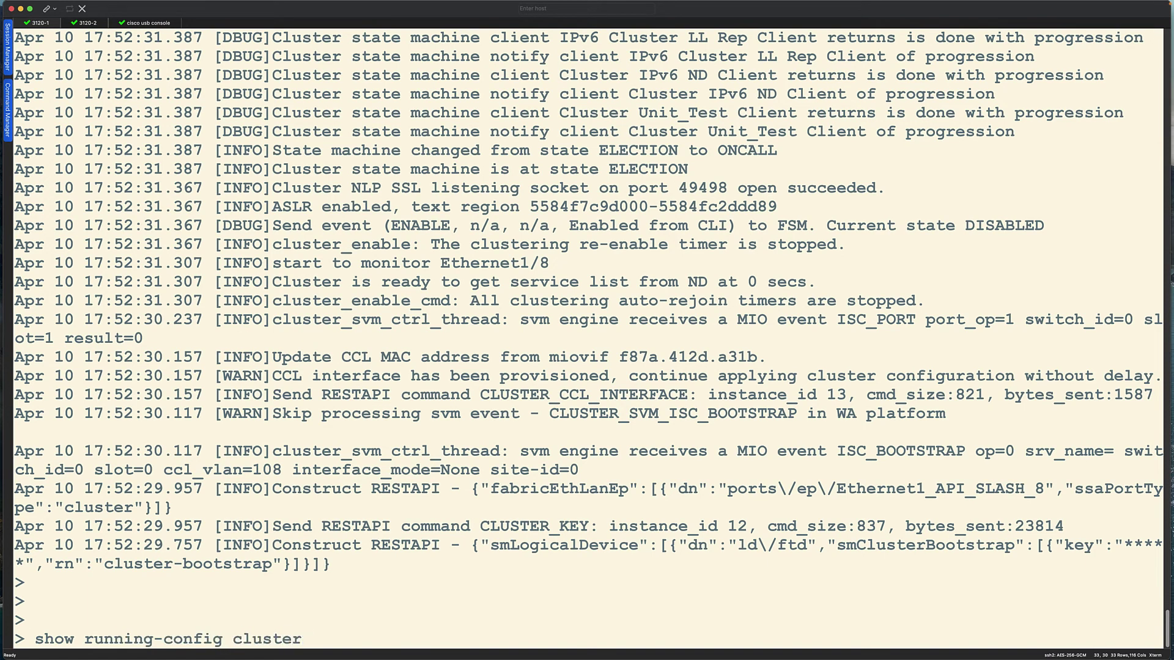
key("Return")
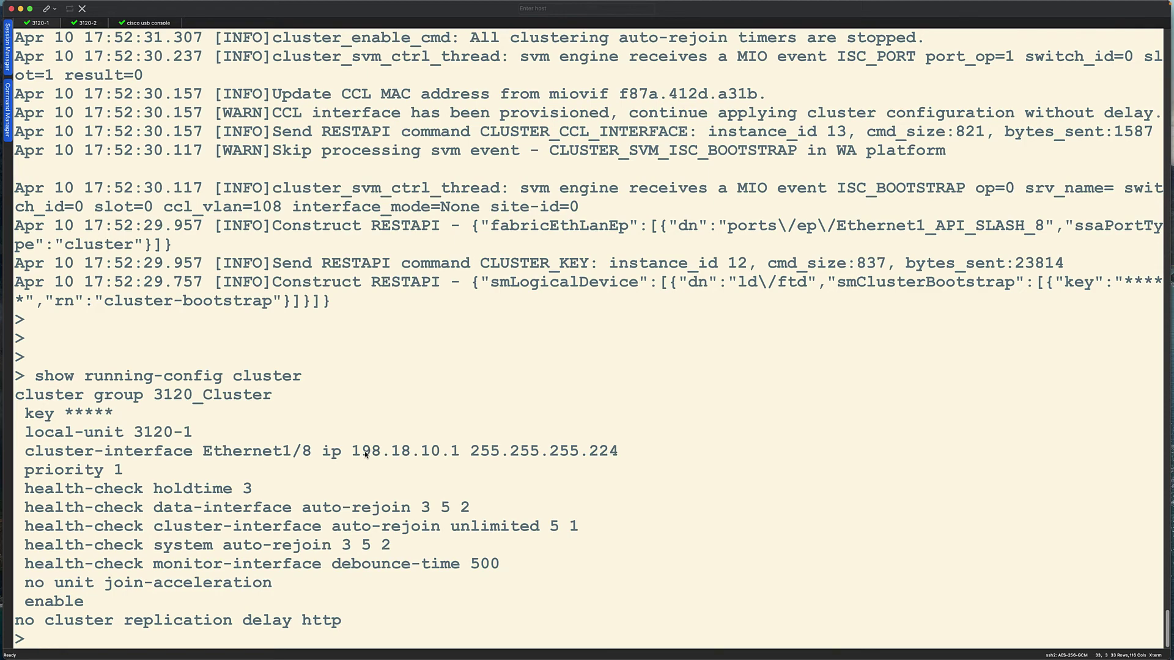
left_click(88, 23)
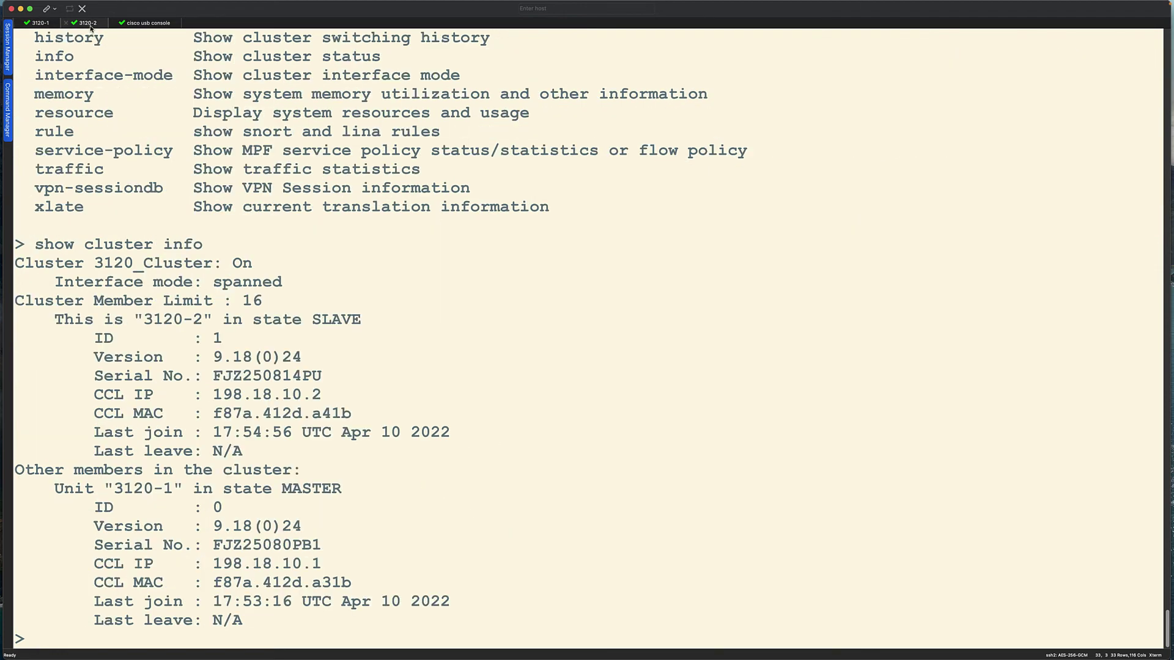
key("Return")
key("Return")
type("show running-config cluster")
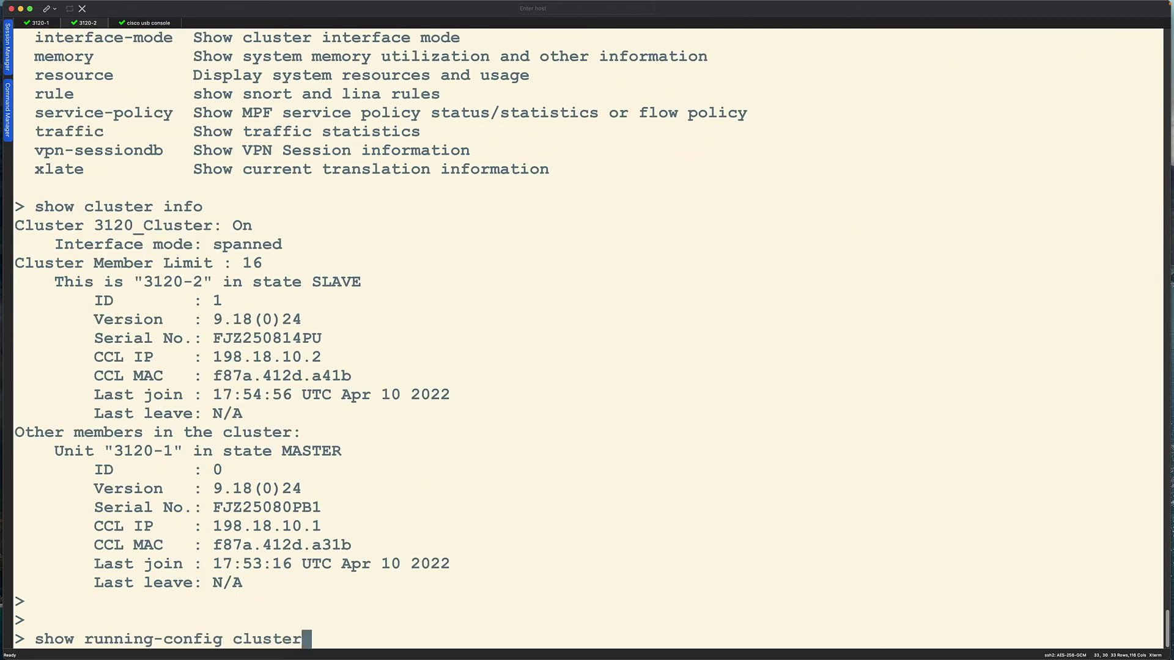
key("Return")
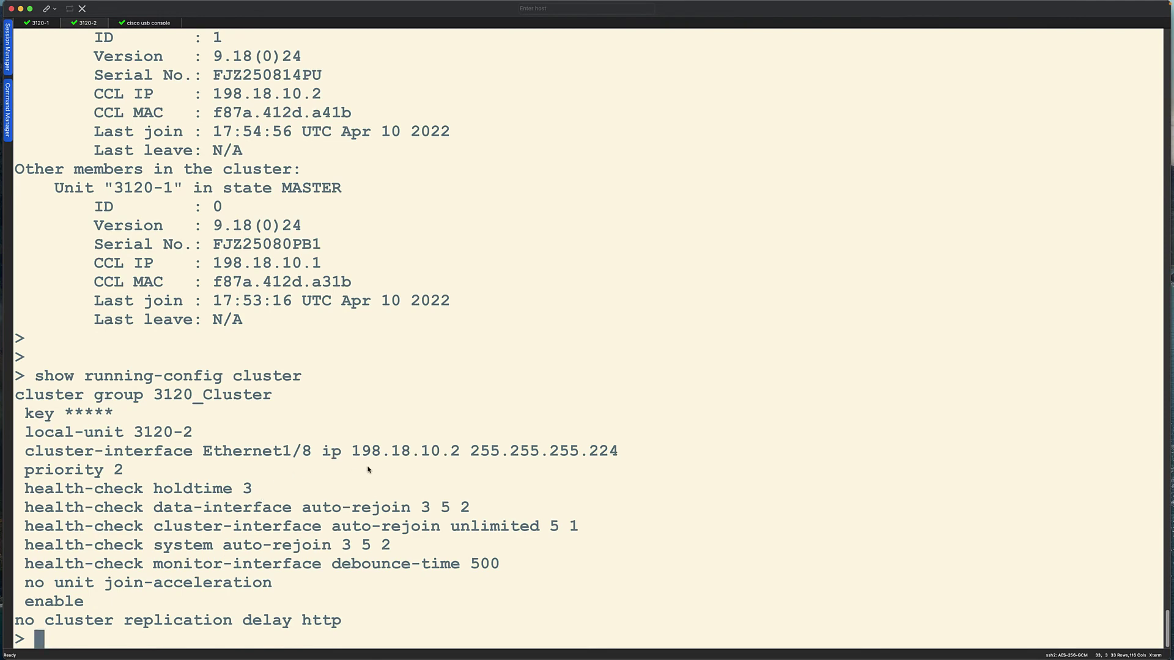
On 3120-1, run show interface Port-channel 1 to confirm it is up.
left_click(38, 22)
type("show ")
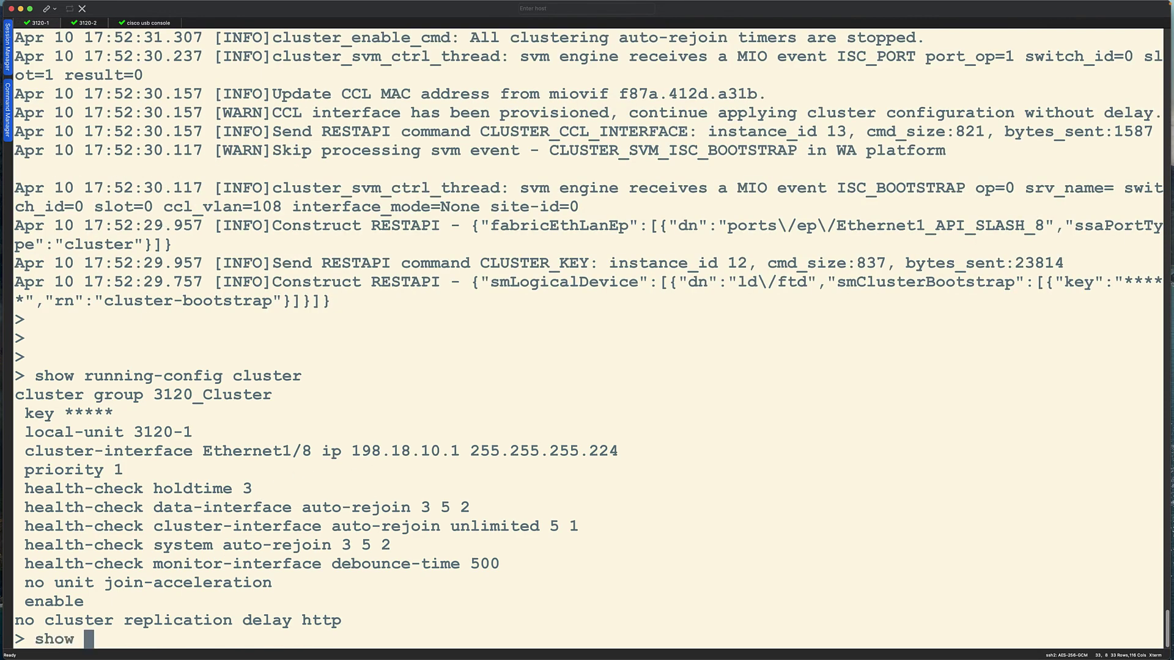
type("interface po")
key("Tab")
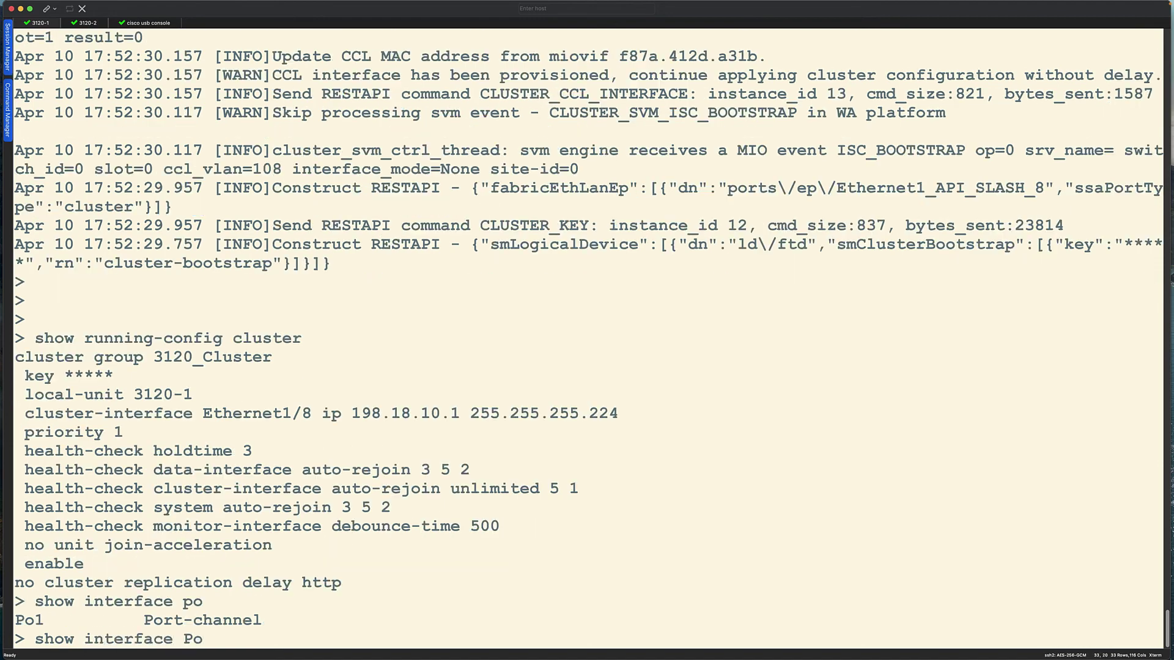
key("Tab")
key("Tab")
type("1")
key("Return")
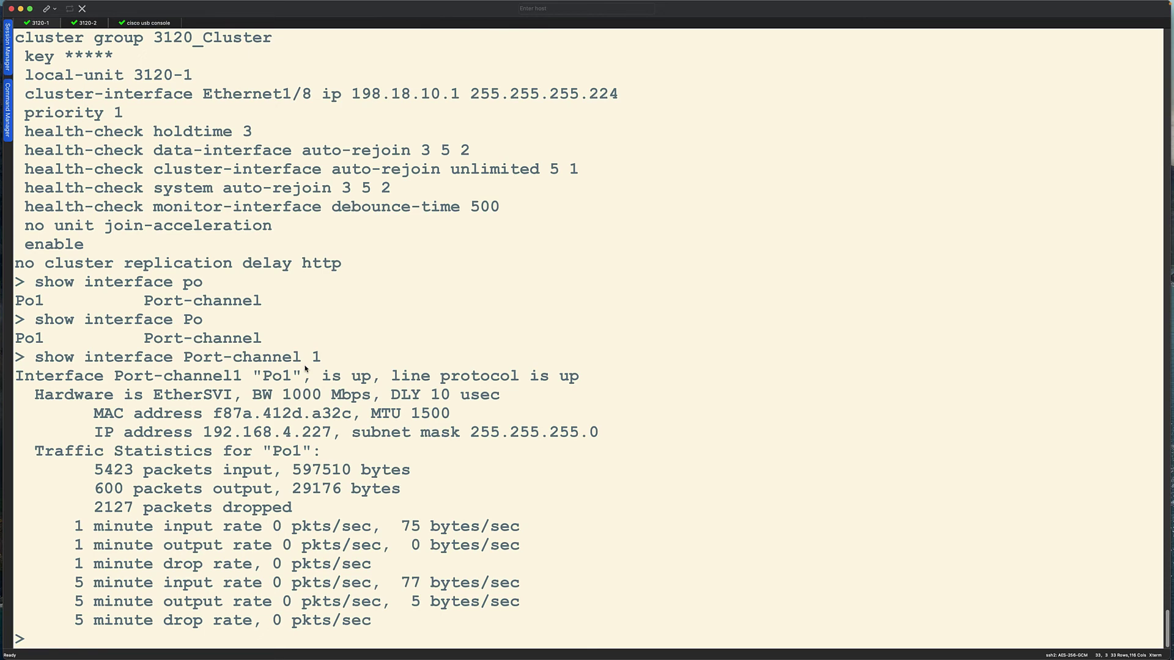
Run show cluster info and highlight the line showing 3120-1 as MASTER.
type("show cluster ")
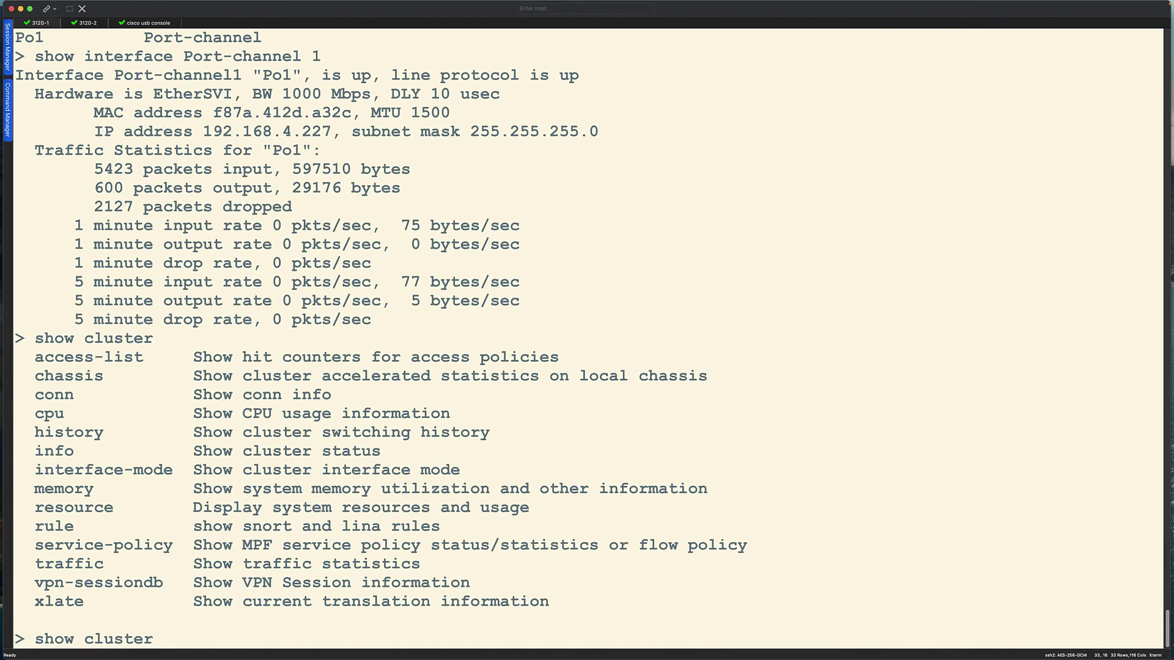
type("?info")
key("Return")
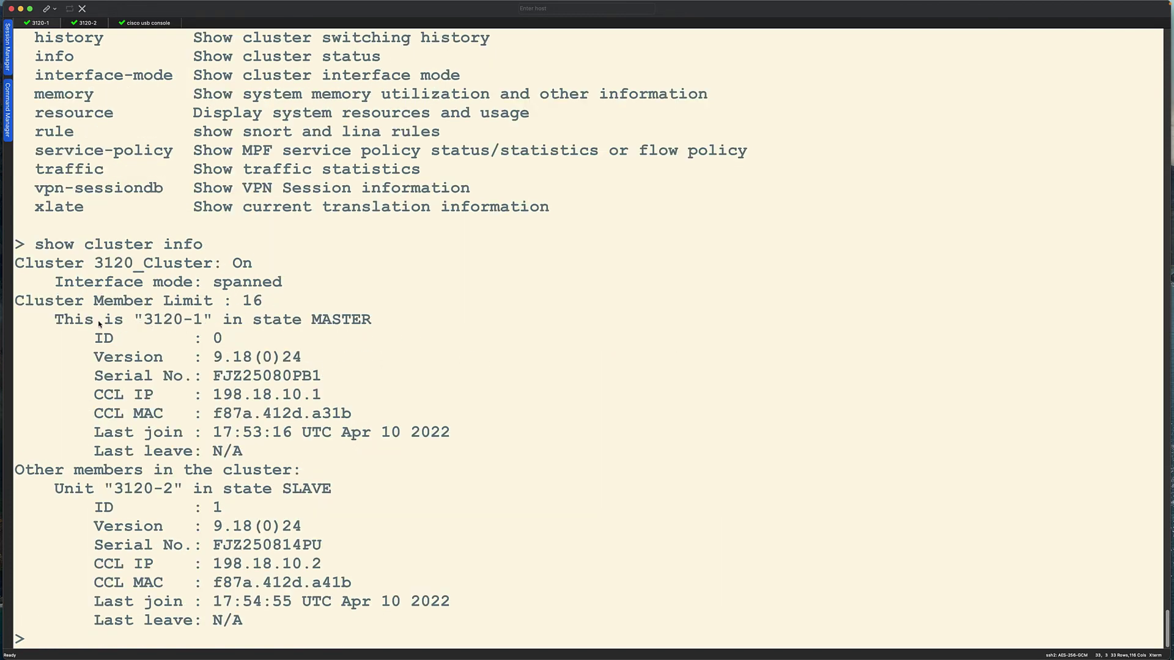
left_click_drag(55, 320, 388, 325)
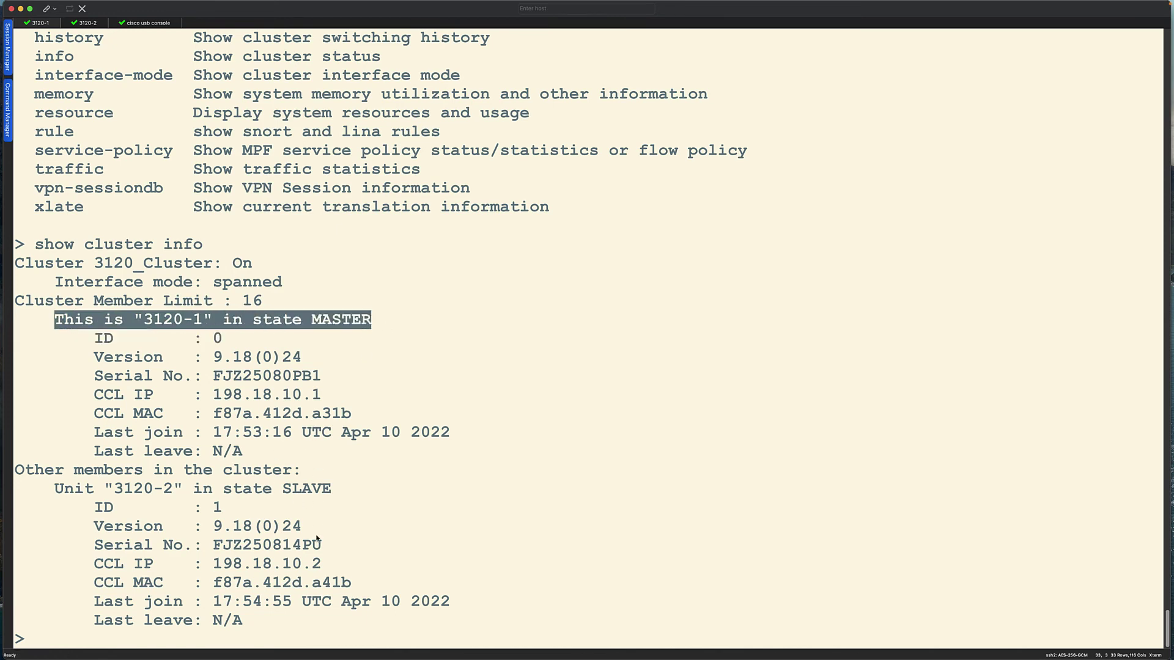
Run show cluster interface-mode and show cluster history to review mode and switching history.
type("show cluster inter")
key("Tab")
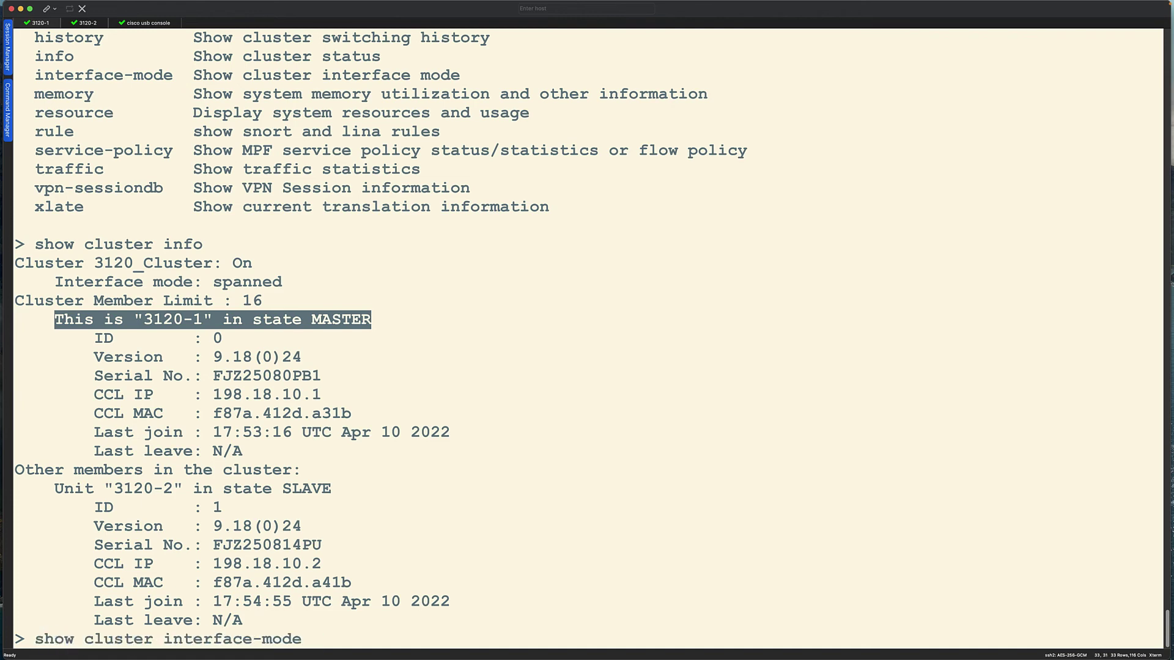
key("Return")
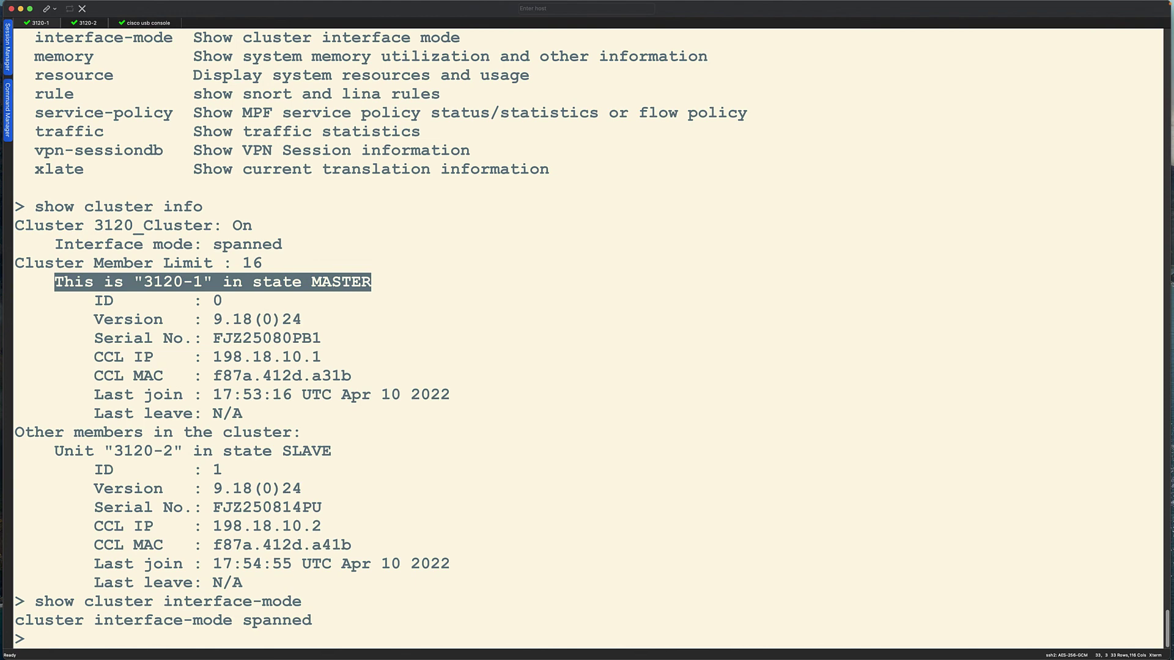
type("show cluster his")
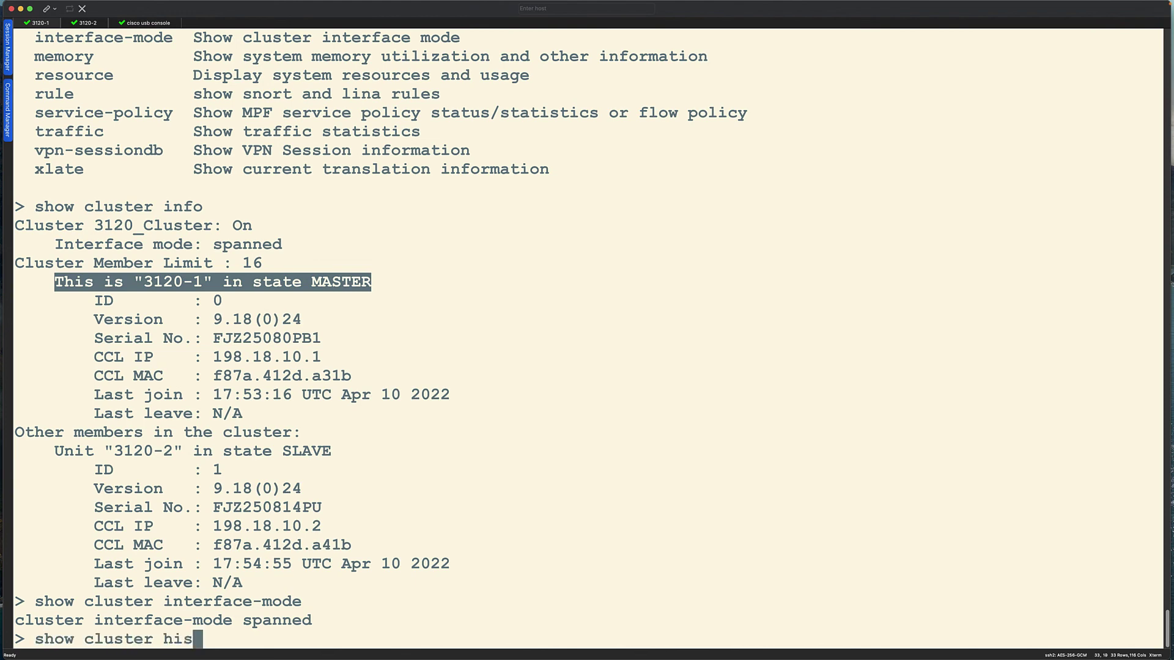
key("Tab")
key("Return")
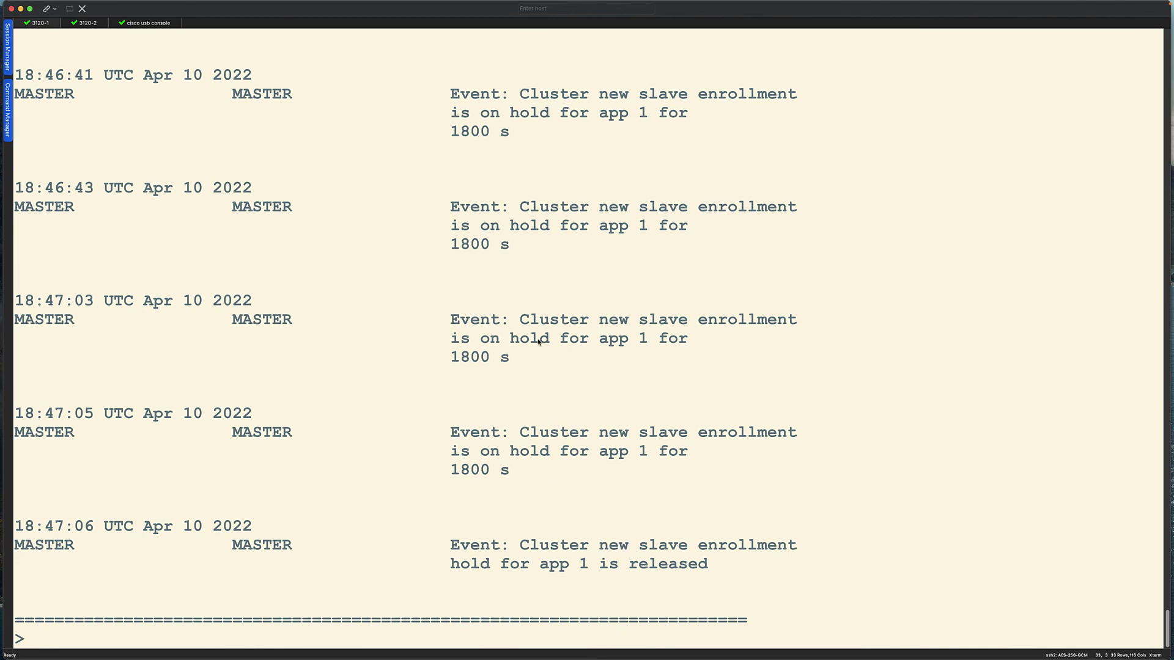
scroll(545, 433, "up", 15)
scroll(545, 433, "down", 15)
Re-run show running-config cluster, list show cluster info options, then run show cluster info trace.
type("show running-config cluster")
key("Return")
type("show cluster in")
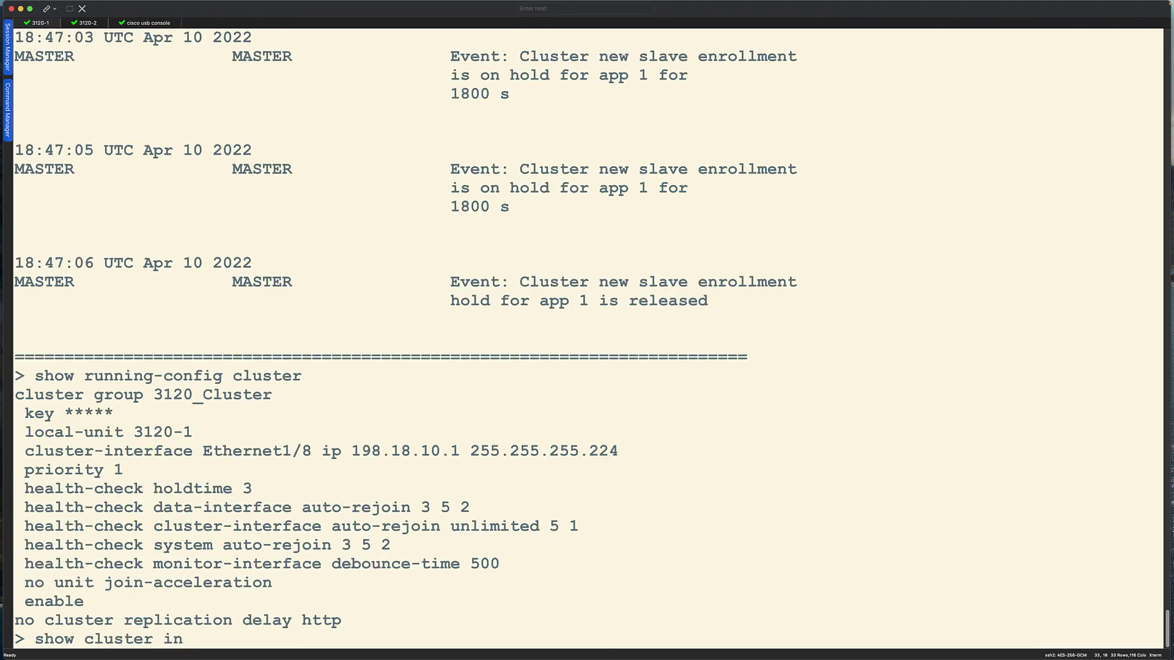
key("Tab")
type("fo ?")
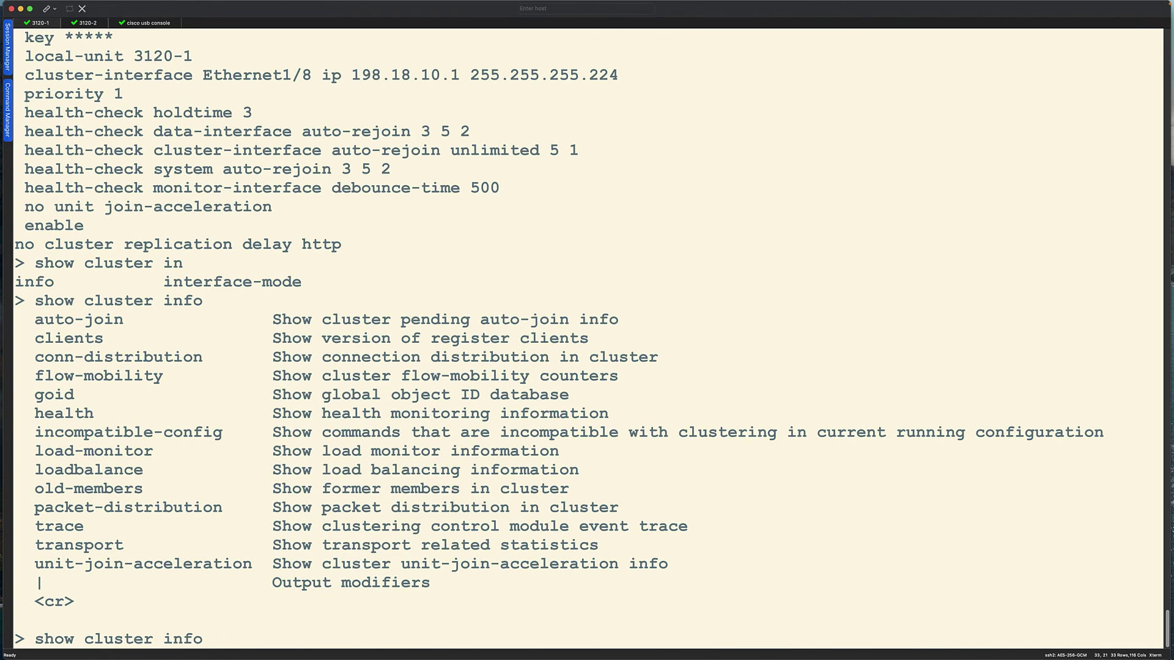
type("trace")
key("Return")
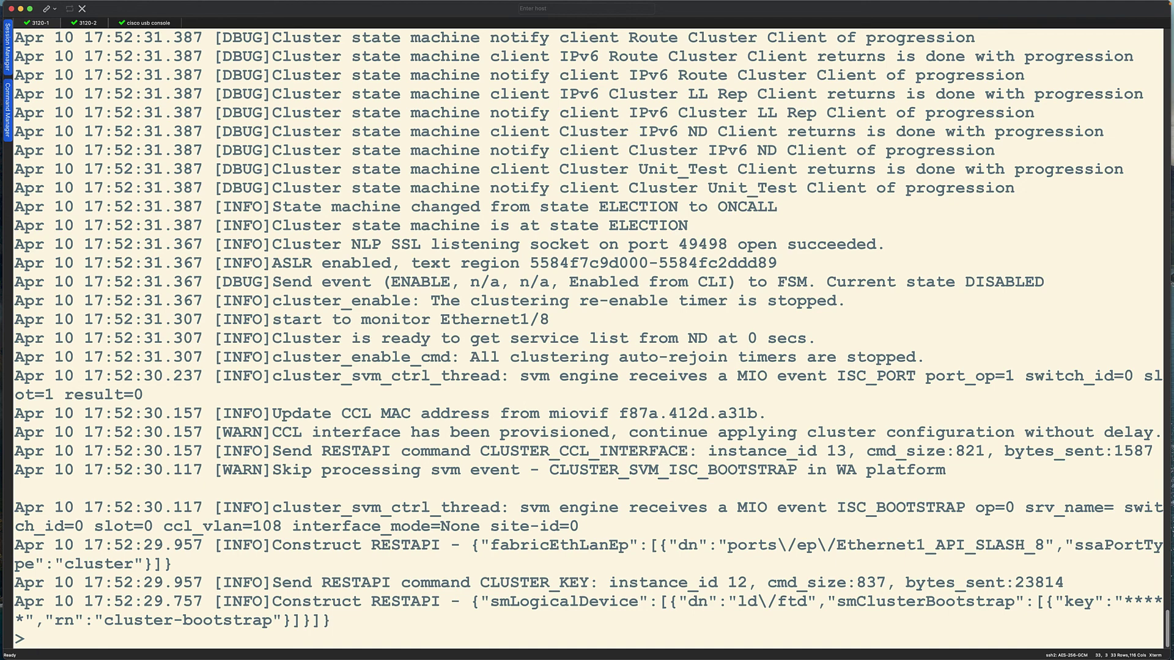
Ping 192.168.4.1 and then 1.1.1.1 from the 3120-1 session.
type("ping 192.168.4.1")
key("Return")
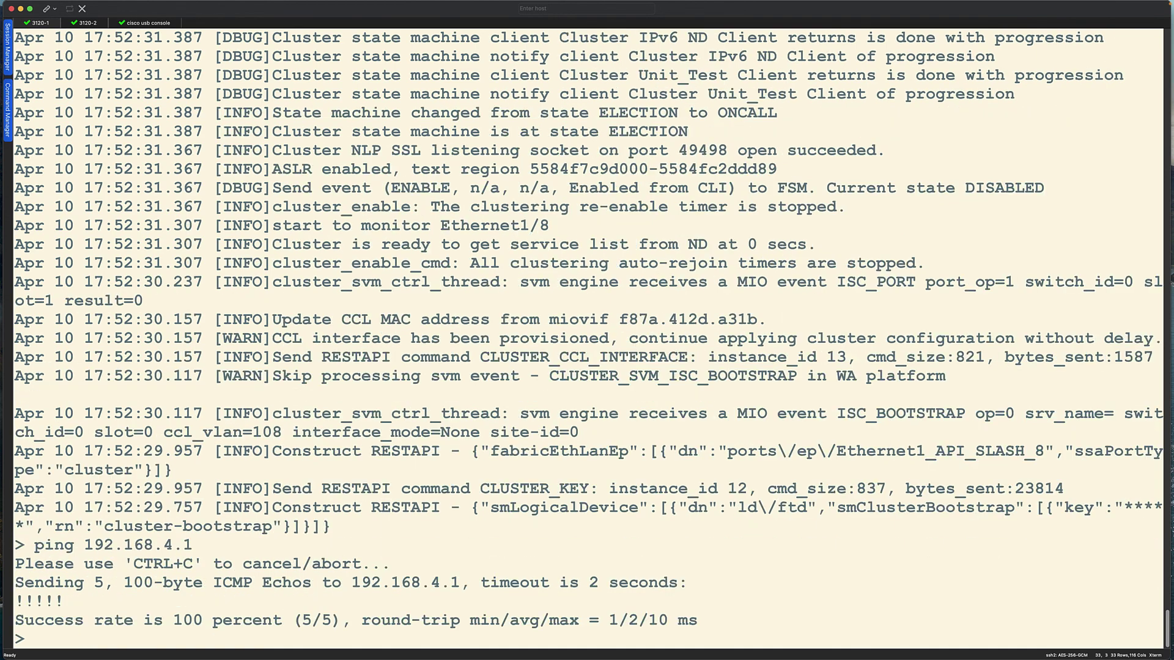
type("ping 1.1.1.1")
key("Return")
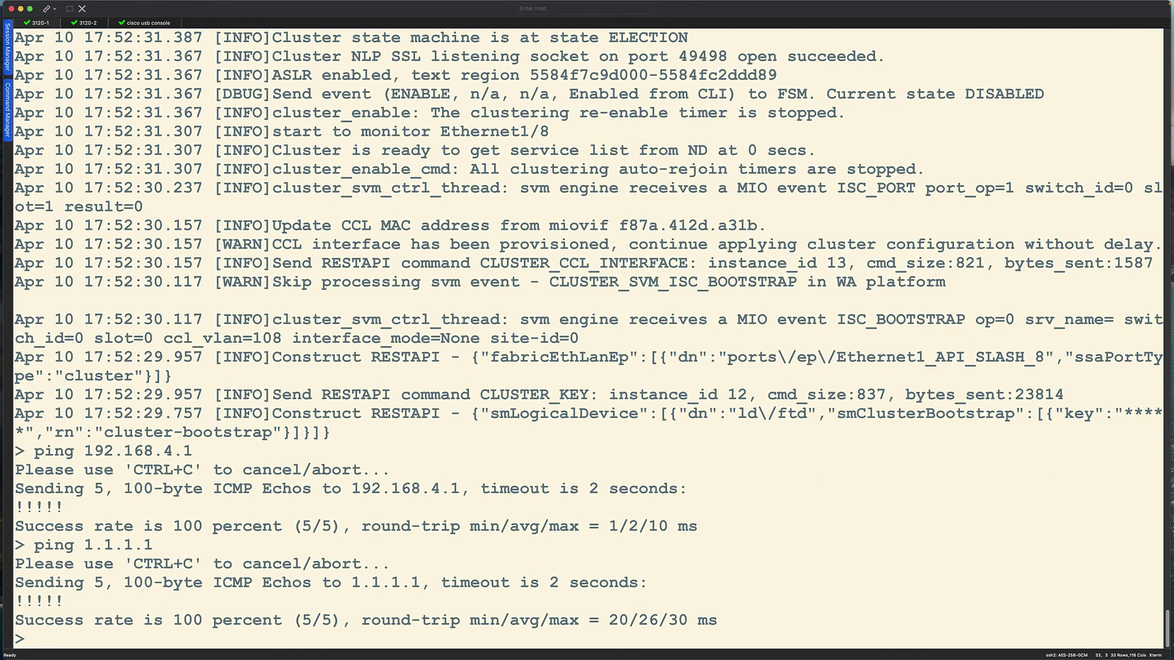